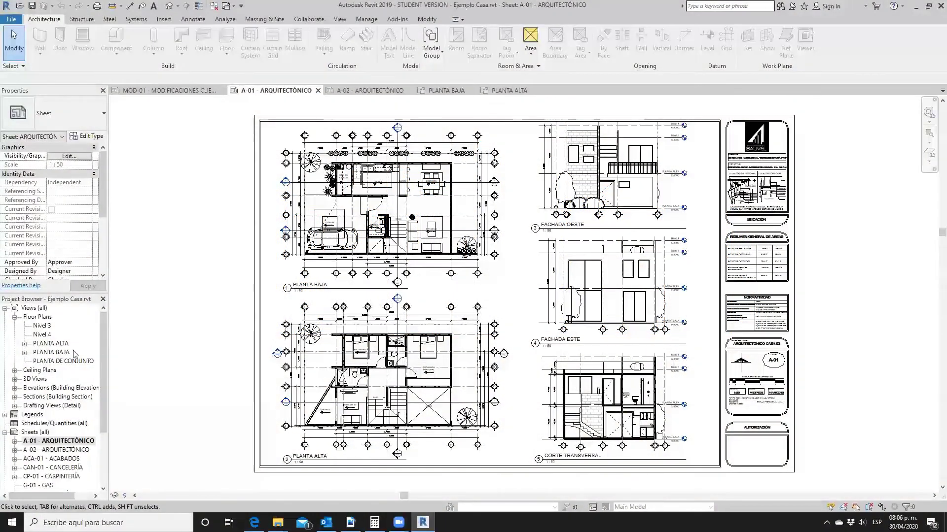
# - Open the PLANTA BAJA floor plan, then return to sheet A-01 - ARQUITECTÓNICO
pyautogui.scroll(-1, 73, 353)
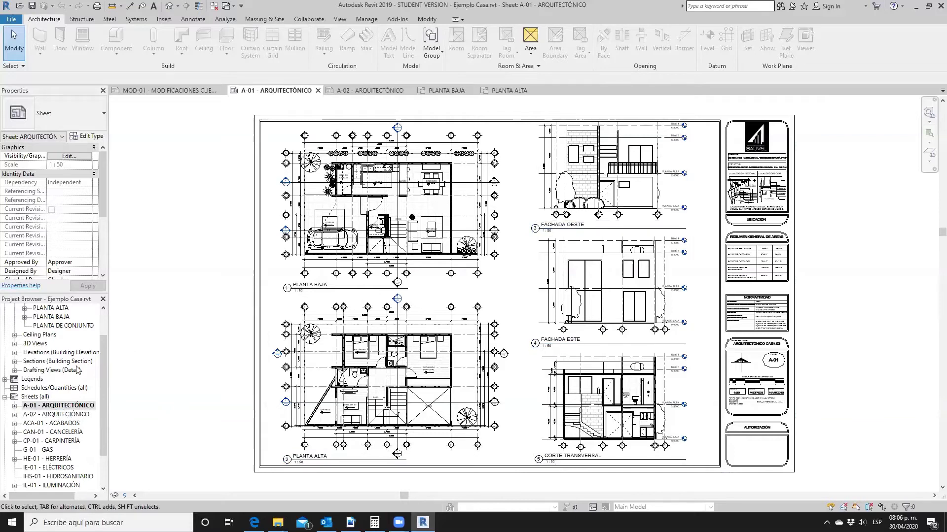
pyautogui.scroll(1, 58, 341)
pyautogui.doubleClick(57, 334)
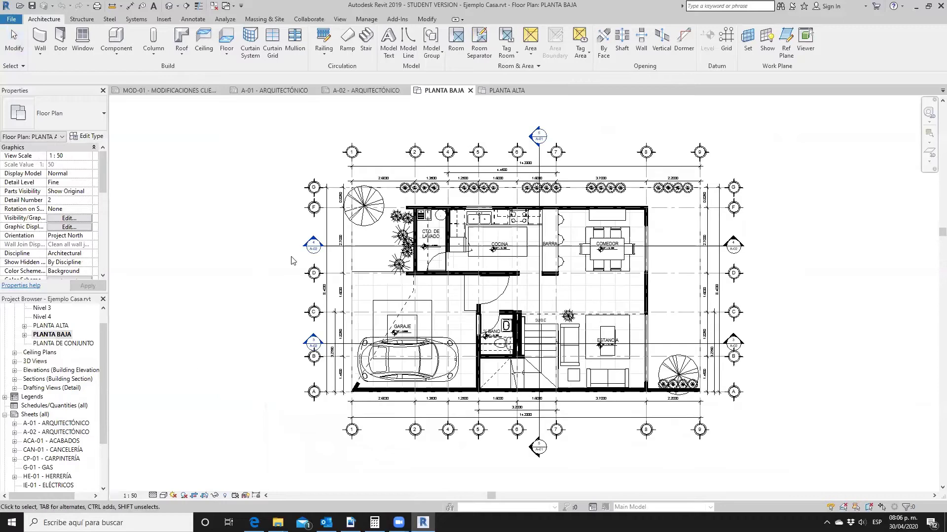
pyautogui.doubleClick(73, 424)
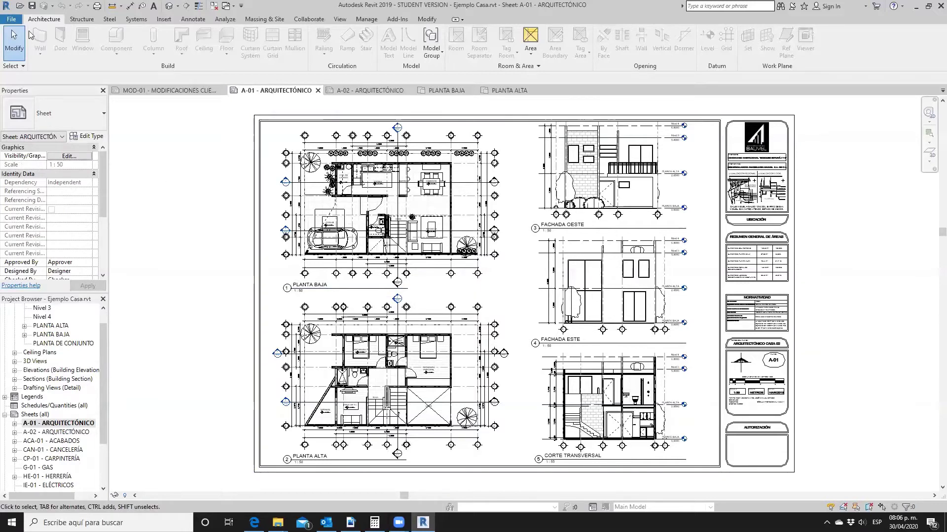
# - Open the Print dialog for sheet A-01 and select the Brother MFC-9840CDW Printer
pyautogui.click(11, 20)
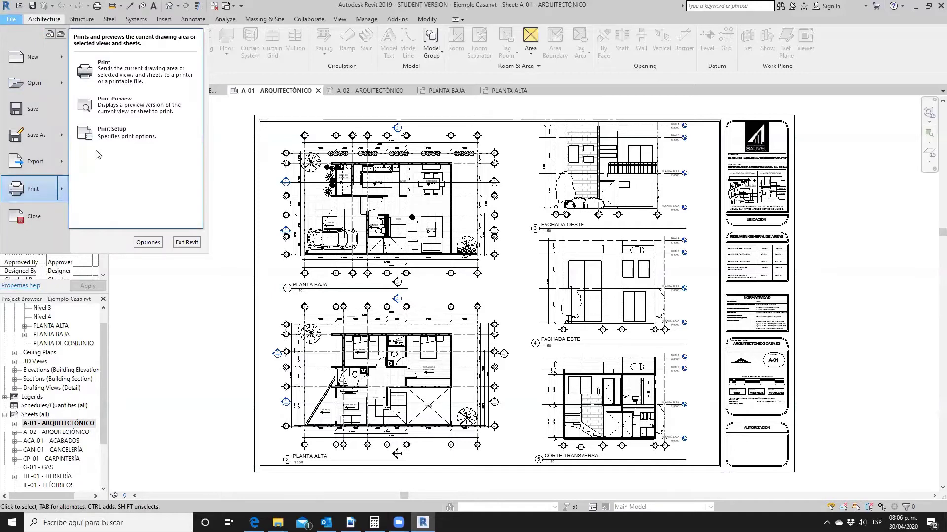
pyautogui.moveTo(32, 188)
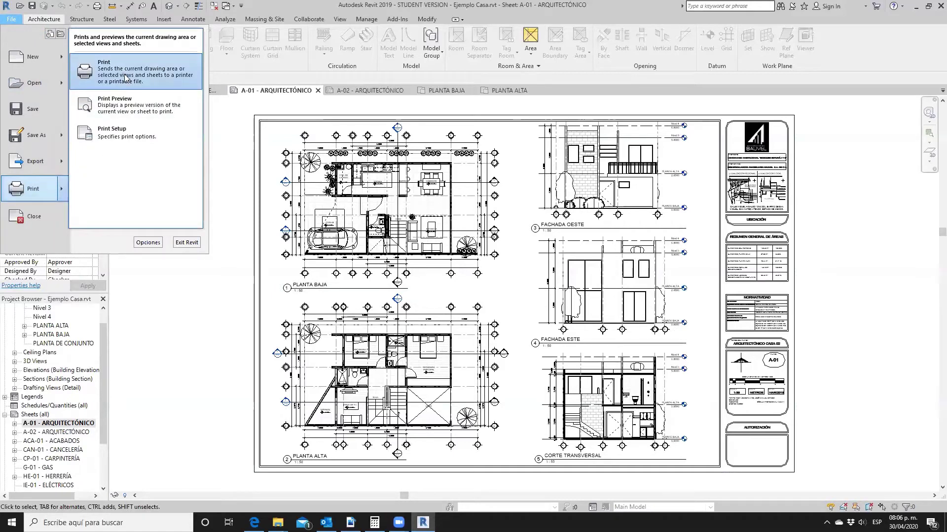
pyautogui.click(125, 78)
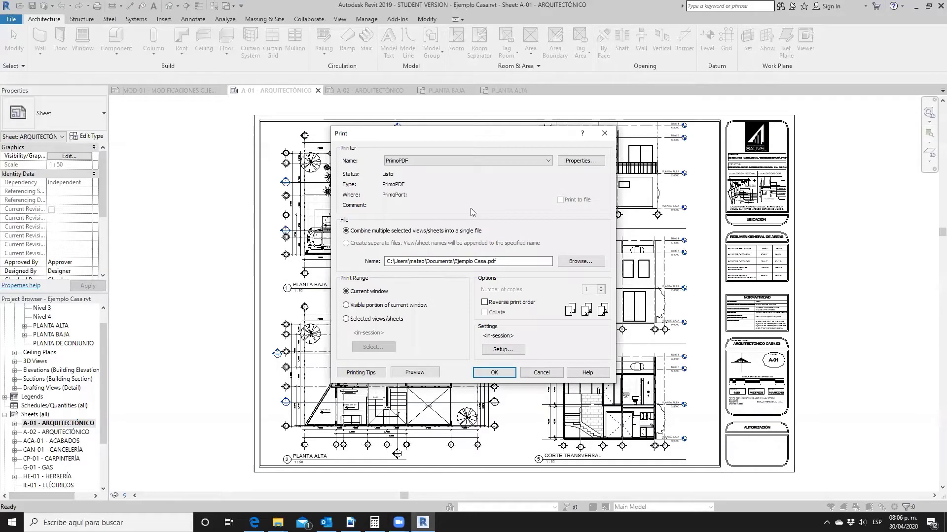
pyautogui.click(511, 162)
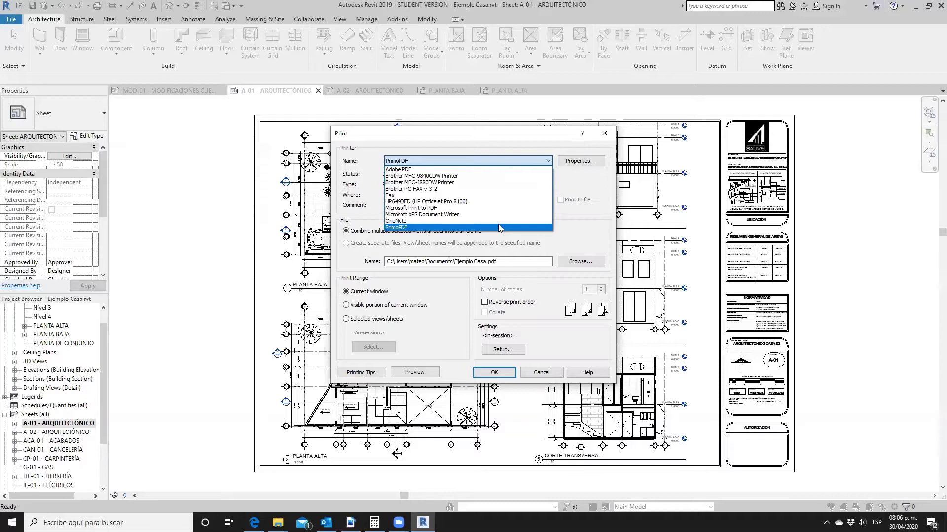
pyautogui.click(461, 176)
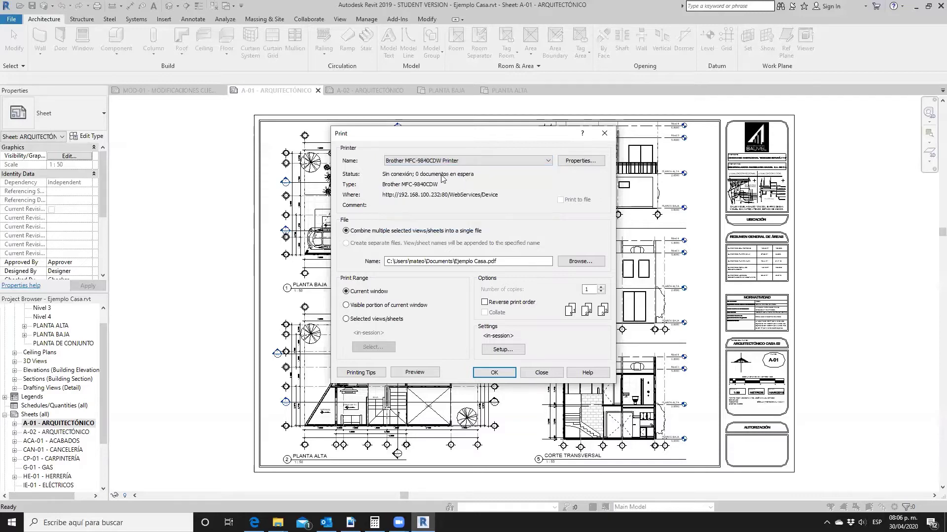
pyautogui.click(514, 164)
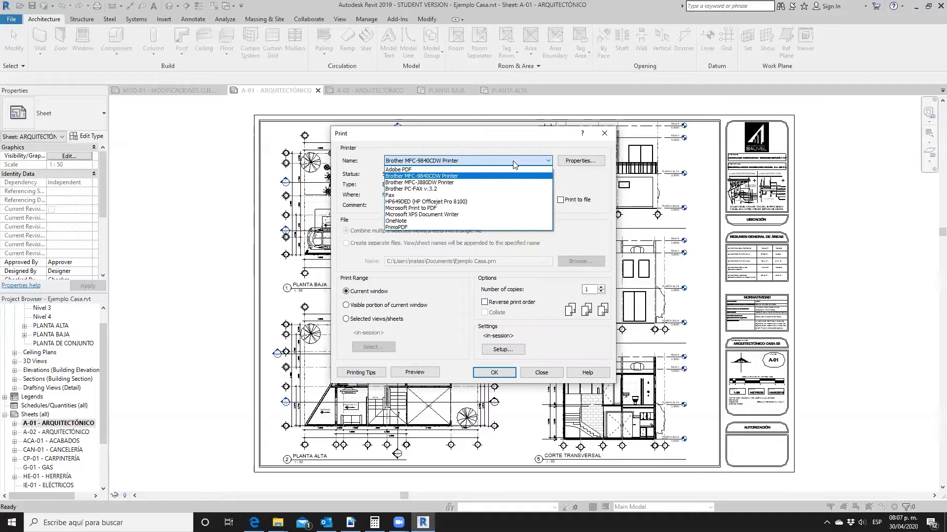
# - Try Adobe PDF with an ARCH D page size, cancel it, and select PrimoPDF instead
pyautogui.click(414, 170)
pyautogui.click(584, 163)
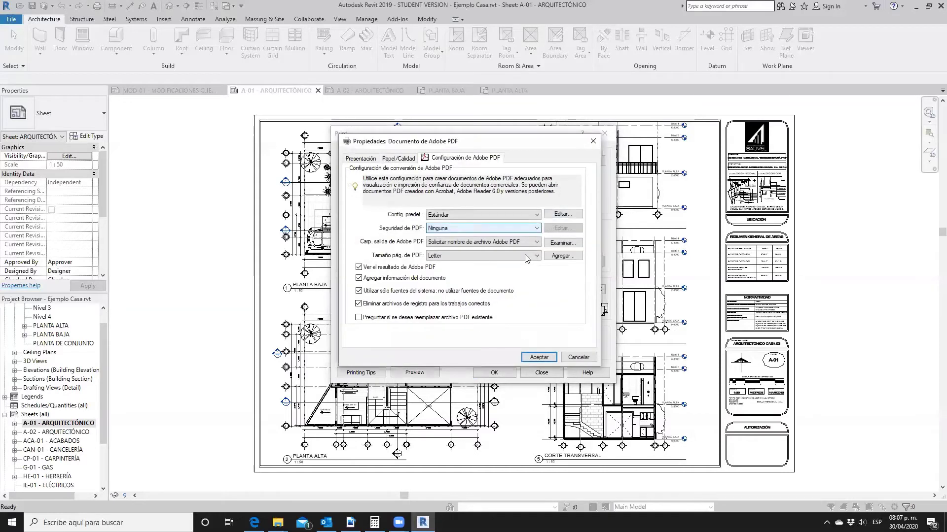
pyautogui.click(526, 256)
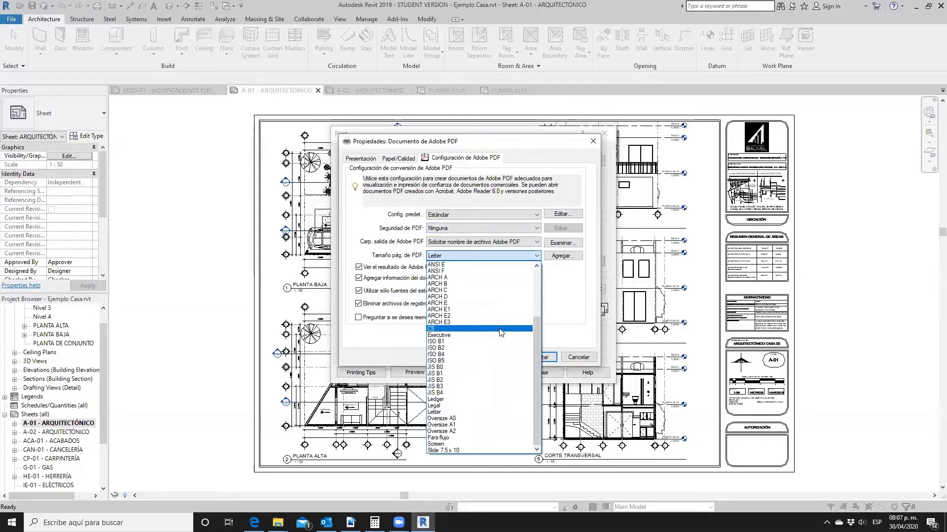
pyautogui.click(481, 298)
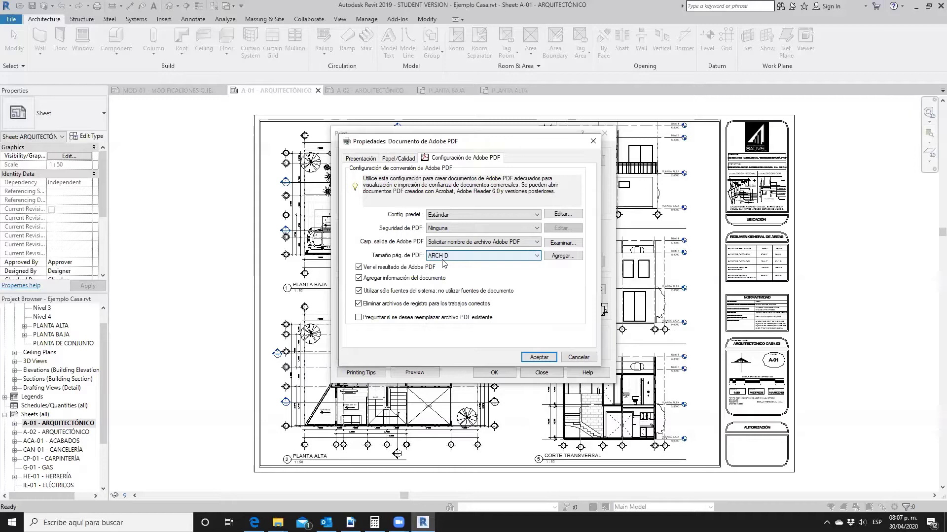
pyautogui.click(578, 358)
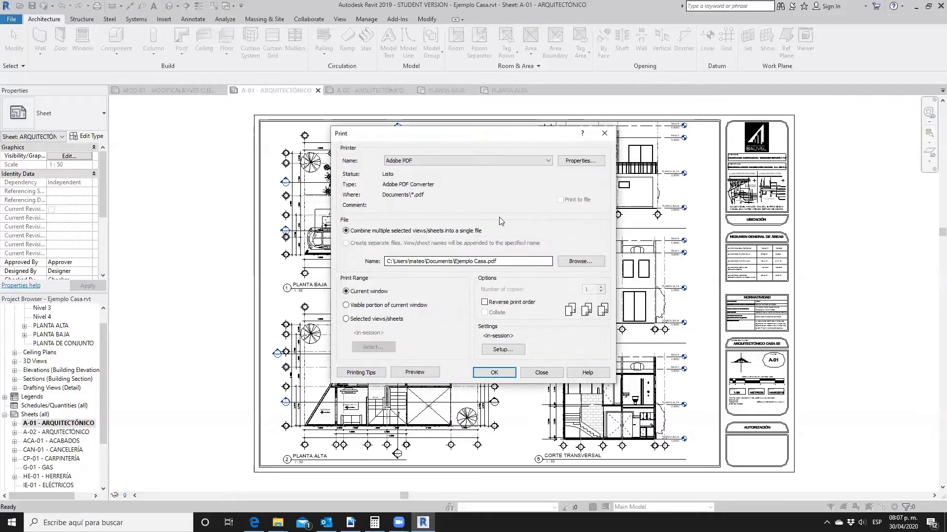
pyautogui.click(469, 161)
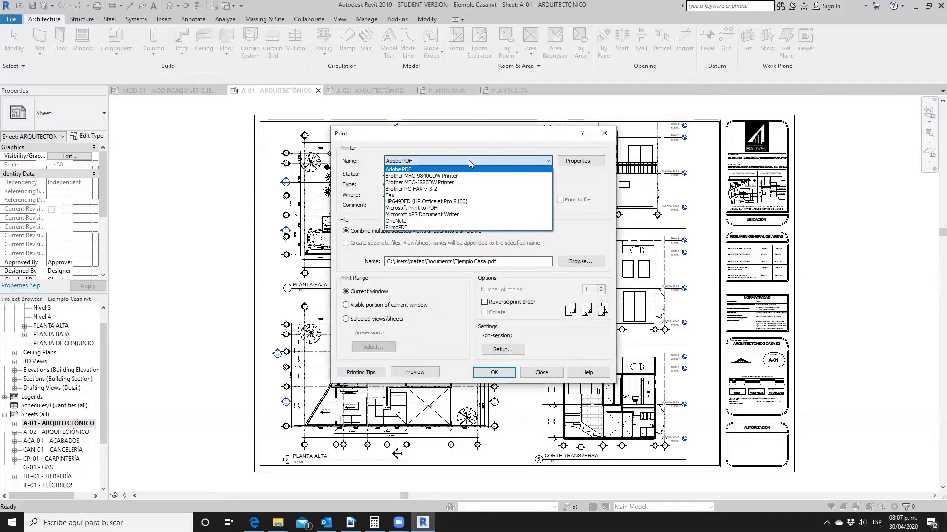
pyautogui.click(398, 228)
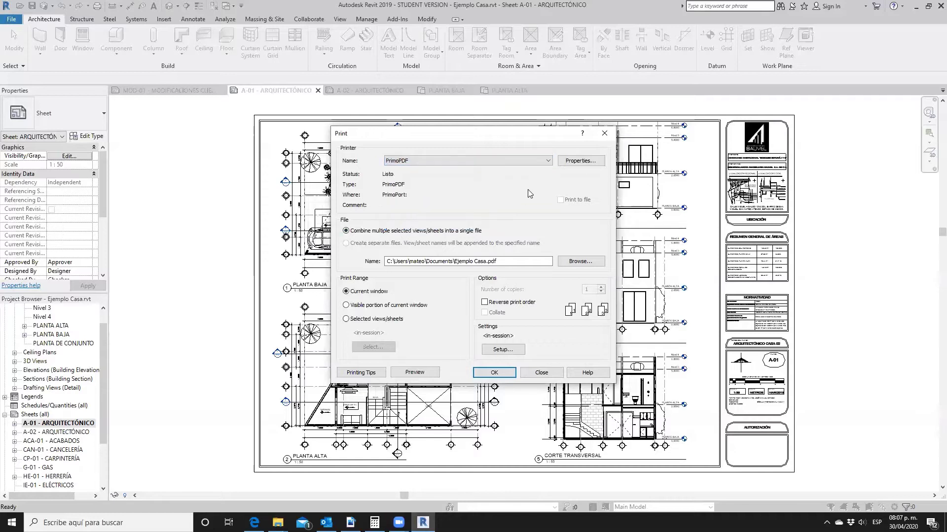
# - Review PrimoPDF's Presentación and Papel/Calidad tabs, then expand the Opciones avanzadas paper-size list
pyautogui.click(575, 162)
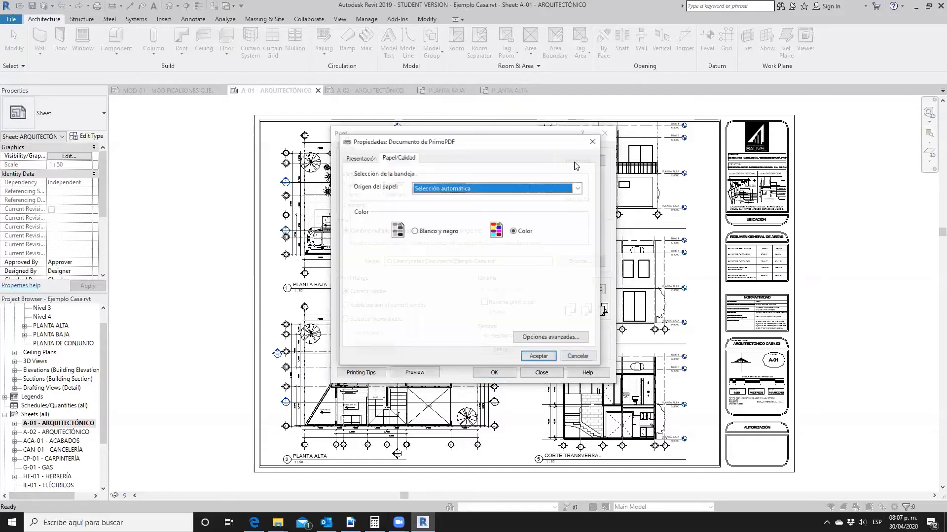
pyautogui.click(361, 158)
pyautogui.click(399, 158)
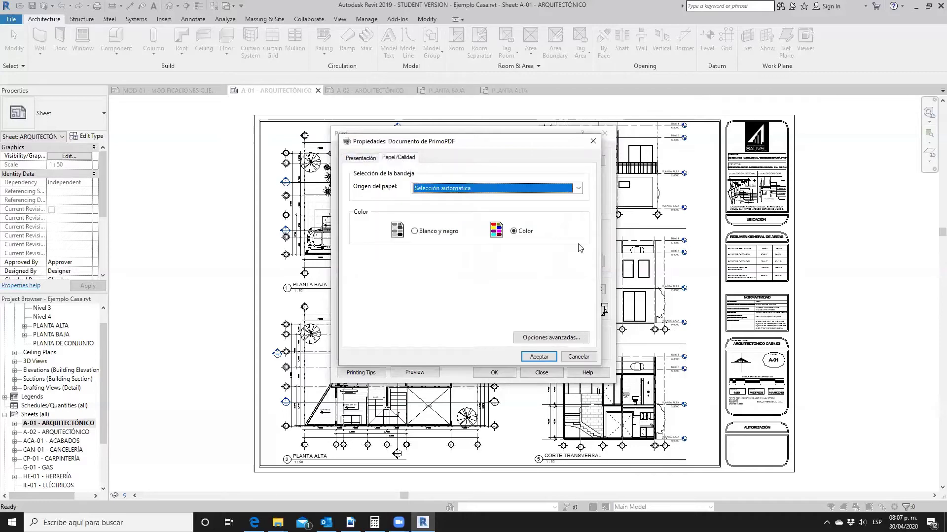
pyautogui.click(570, 338)
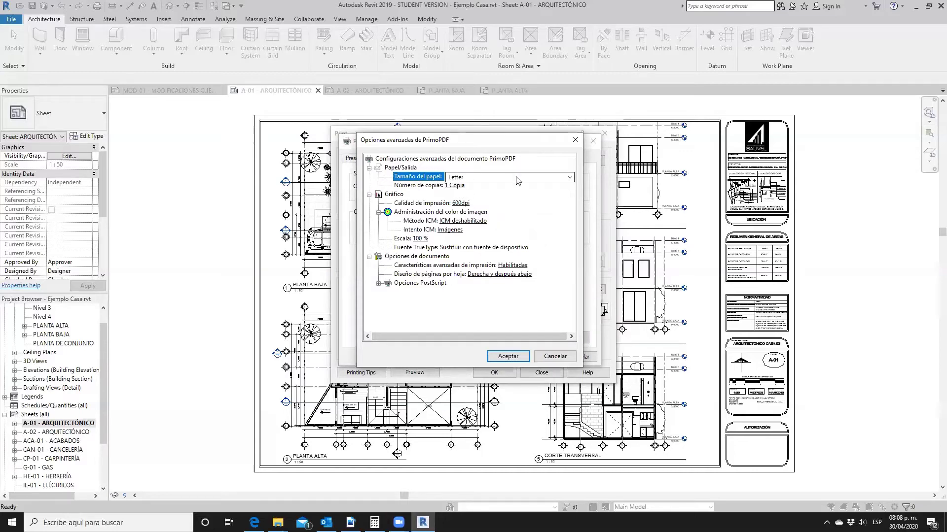
pyautogui.click(560, 179)
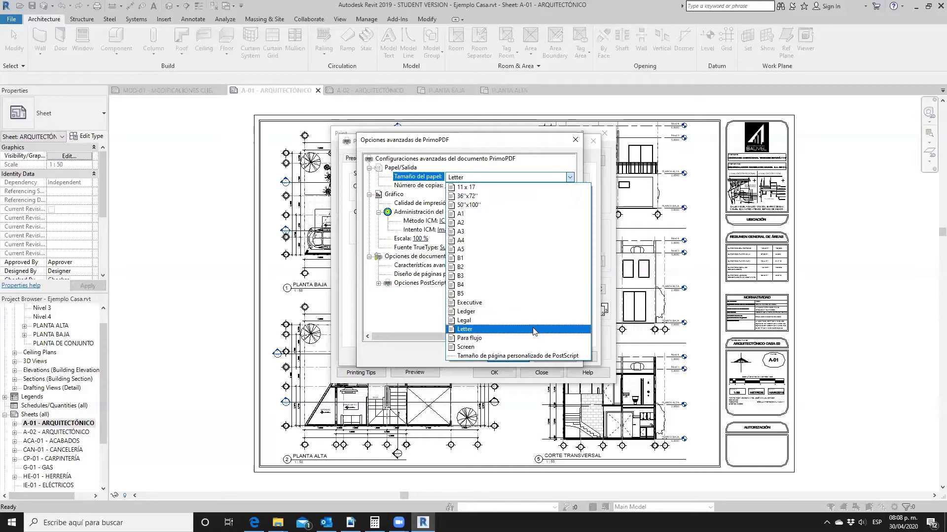
# - Set a custom PostScript page of 36 × 24 inches, fed long edge first (flipped)
pyautogui.click(498, 357)
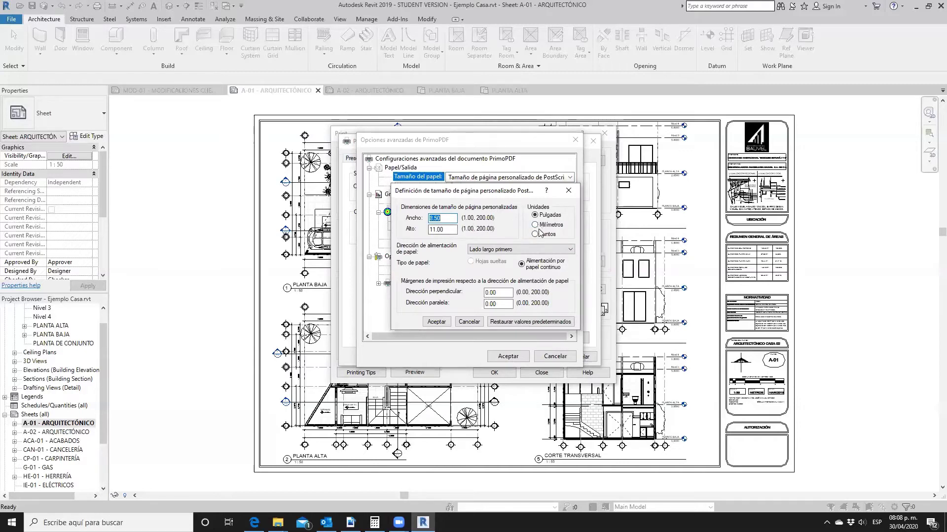
pyautogui.write('36')
pyautogui.press('Tab')
pyautogui.write('3')
pyautogui.write('24')
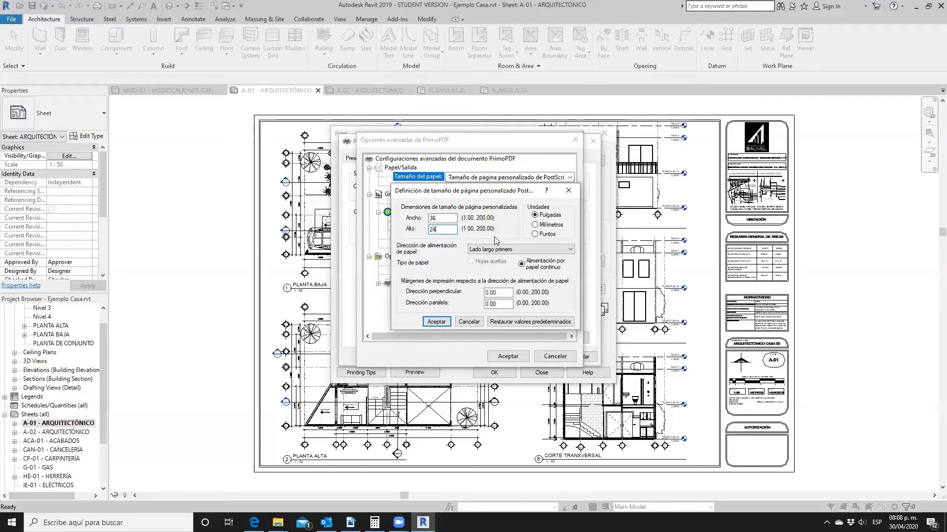
pyautogui.click(535, 225)
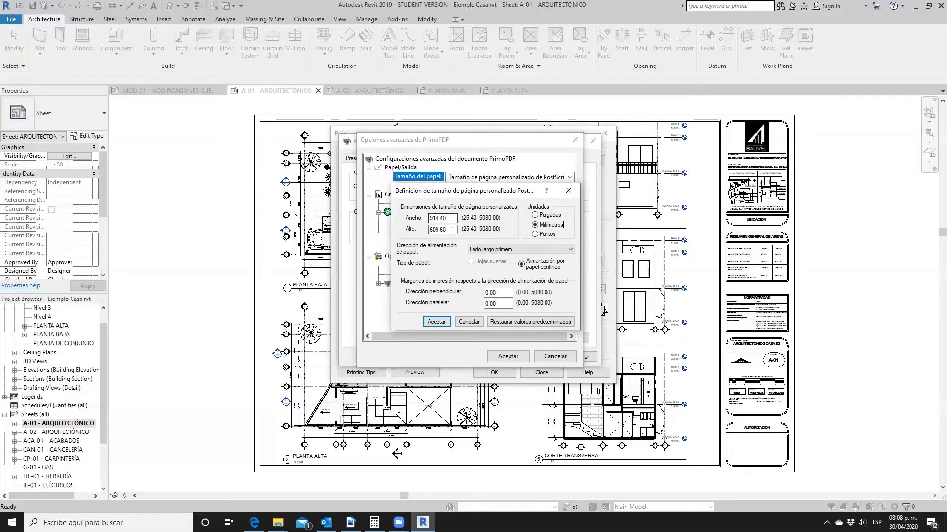
pyautogui.click(535, 215)
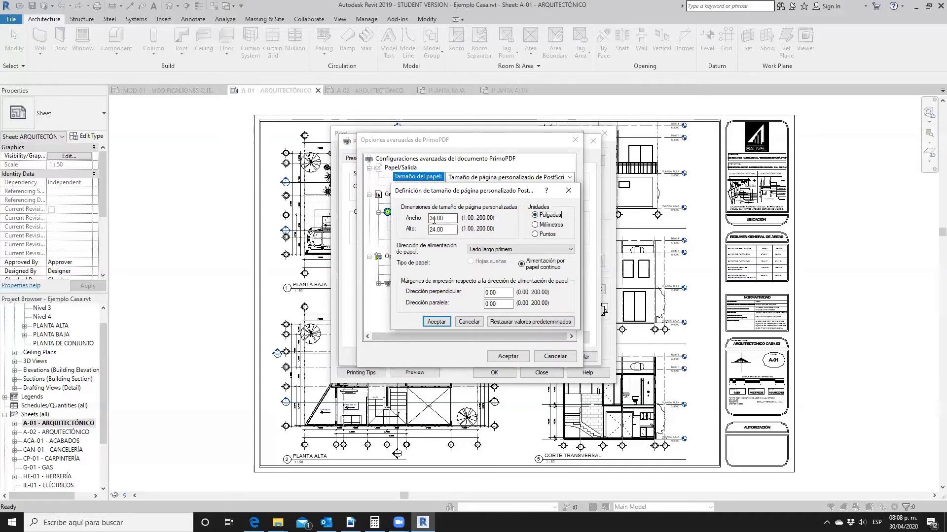
pyautogui.click(510, 253)
pyautogui.click(511, 272)
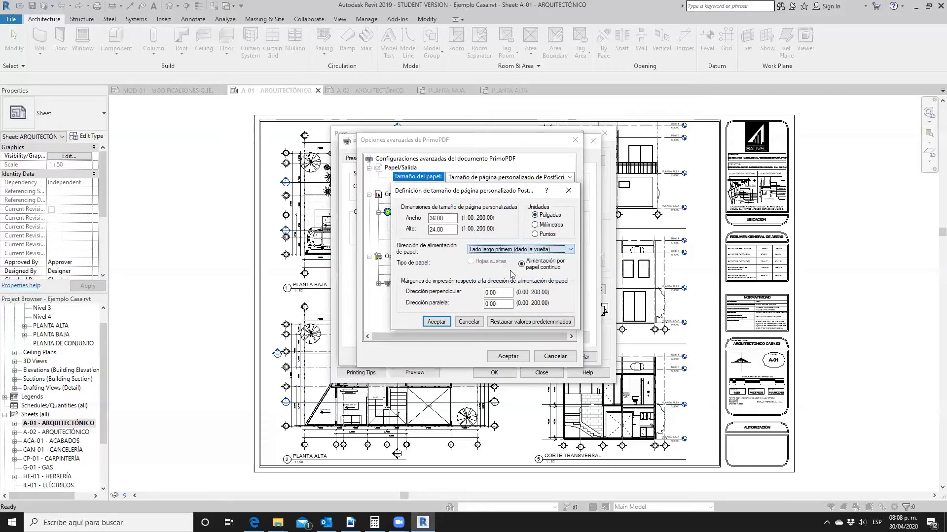
pyautogui.click(436, 321)
pyautogui.click(507, 357)
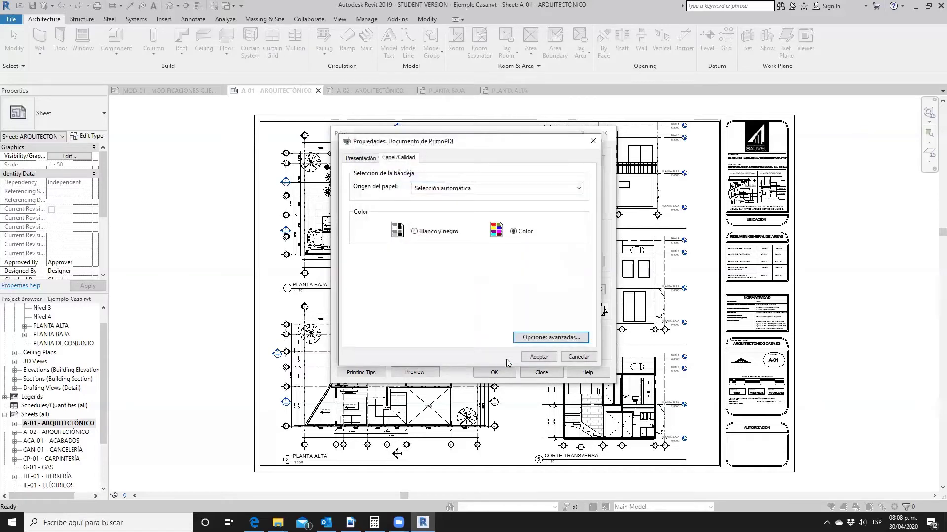
# - Accept the PrimoPDF properties, set the range to Selected views/sheets, and open View/Sheet Set
pyautogui.click(534, 358)
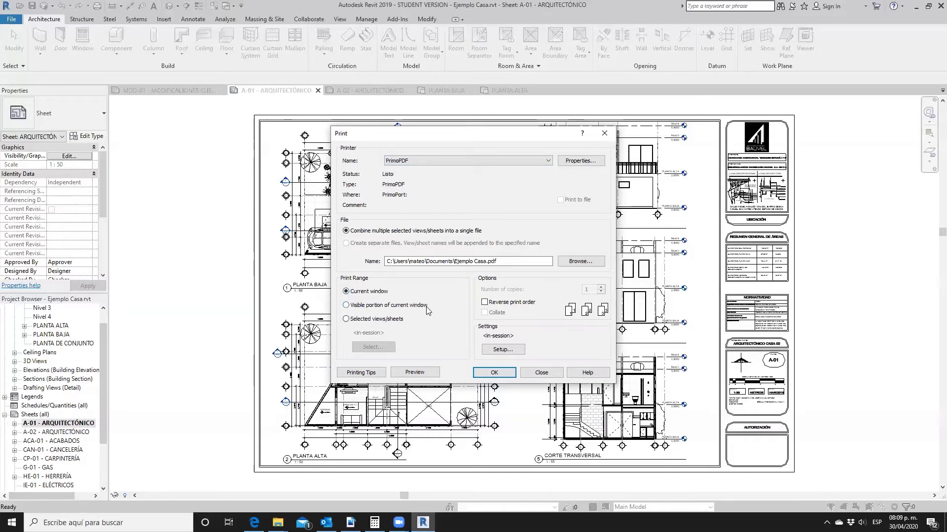
pyautogui.click(346, 320)
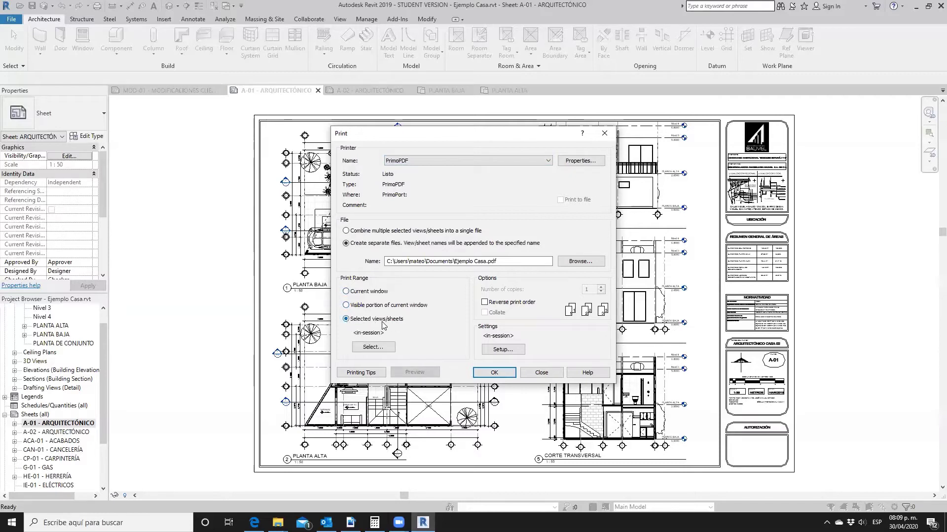
pyautogui.click(390, 348)
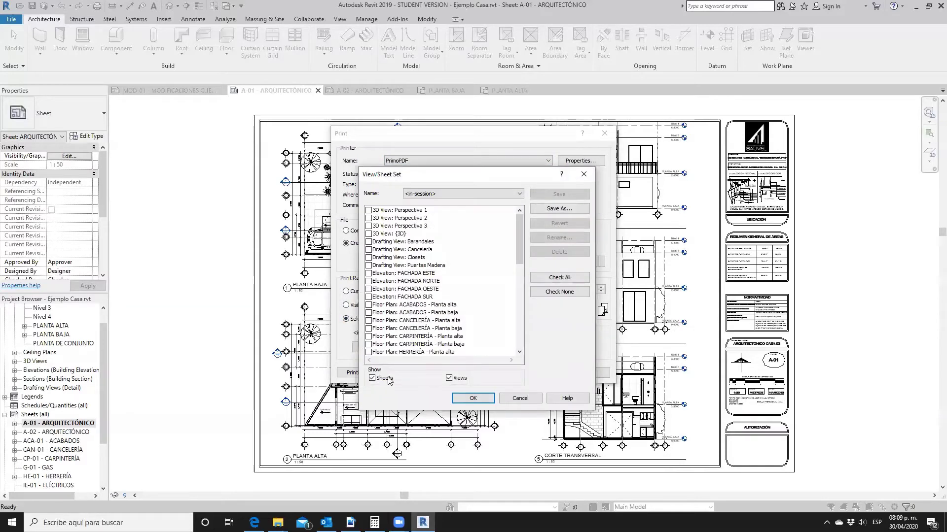
# - List only sheets in View/Sheet Set, check just A-01 - ARQUITECTÓNICO, and confirm
pyautogui.click(372, 378)
pyautogui.click(448, 378)
pyautogui.click(372, 378)
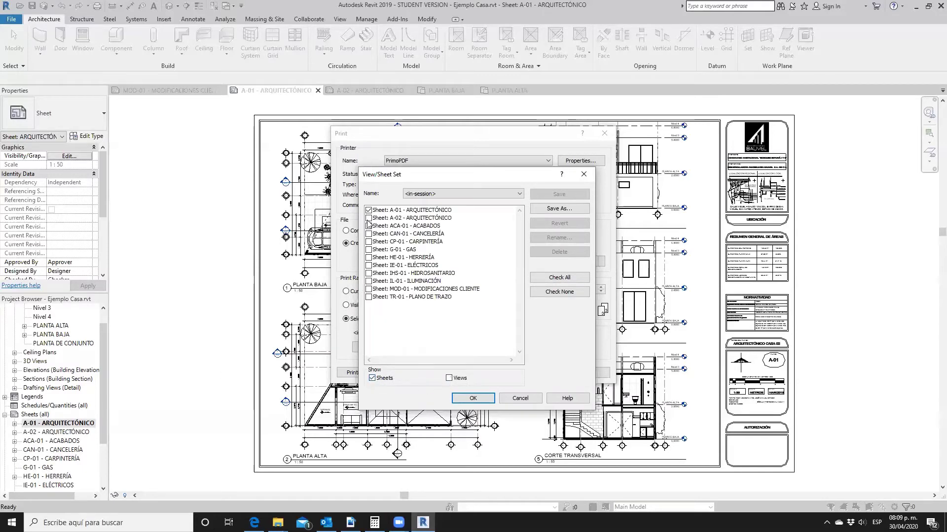
pyautogui.click(574, 279)
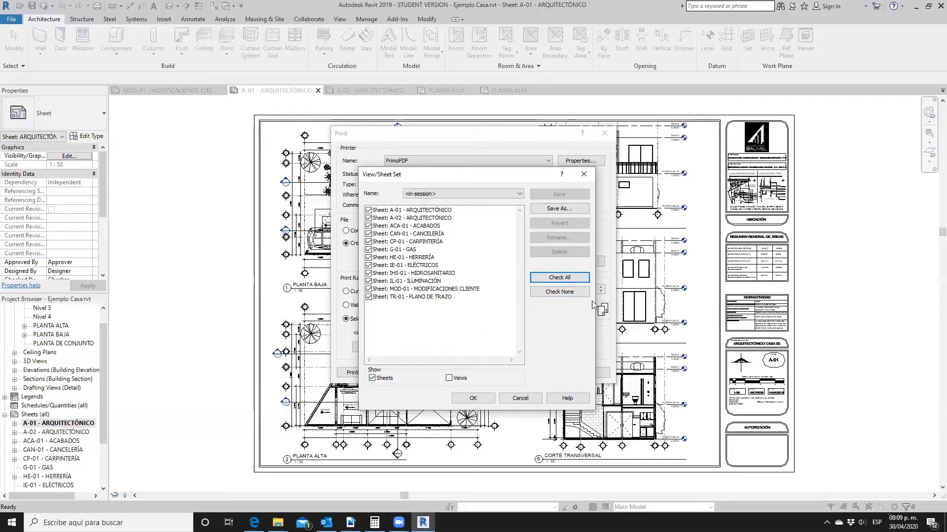
pyautogui.click(578, 293)
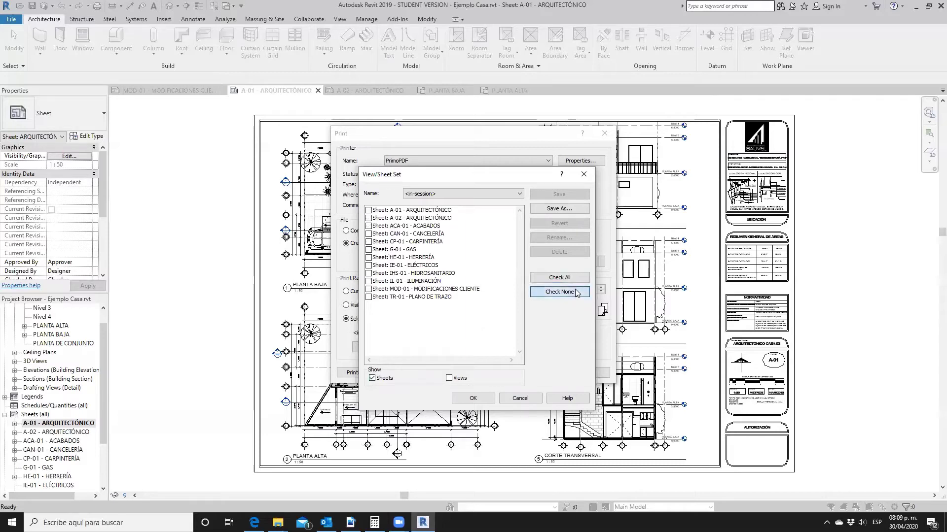
pyautogui.click(369, 210)
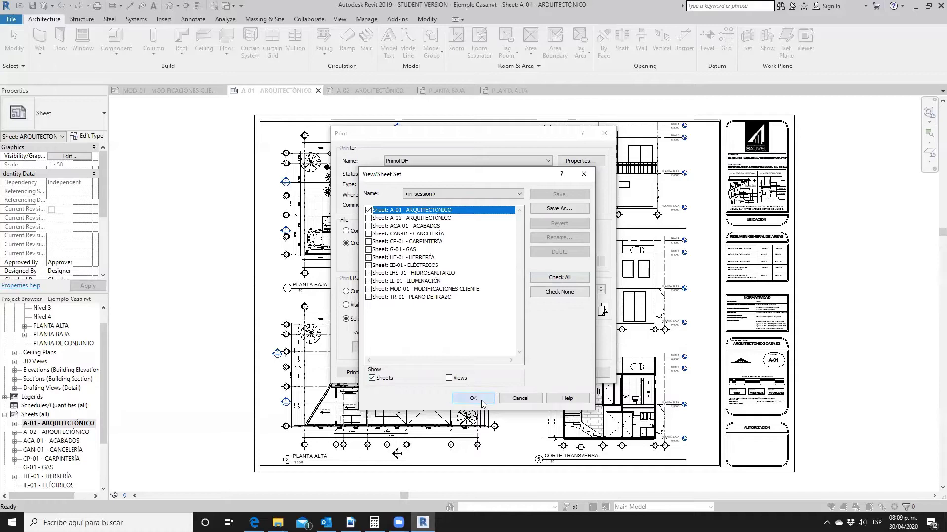
pyautogui.click(482, 403)
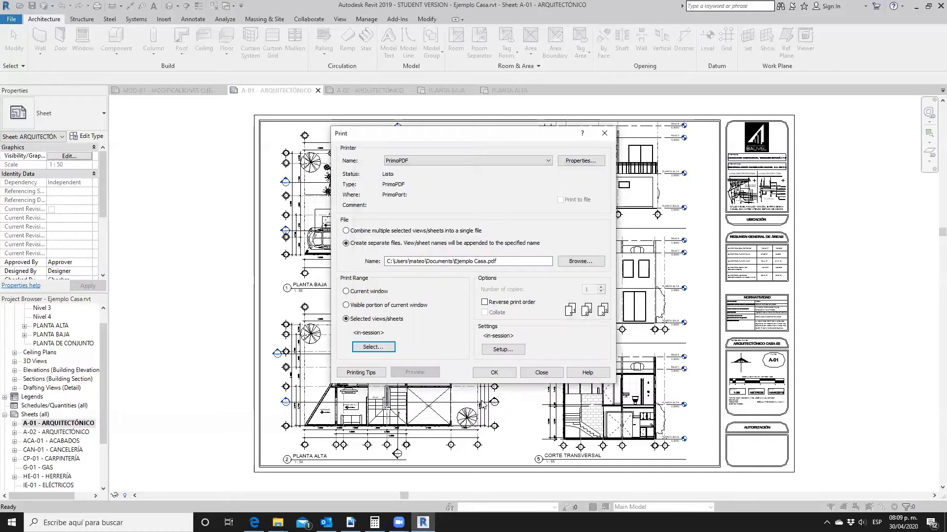
# - Set Page Setup to Landscape, 100% zoom, centred placement and Vector Processing
pyautogui.click(518, 353)
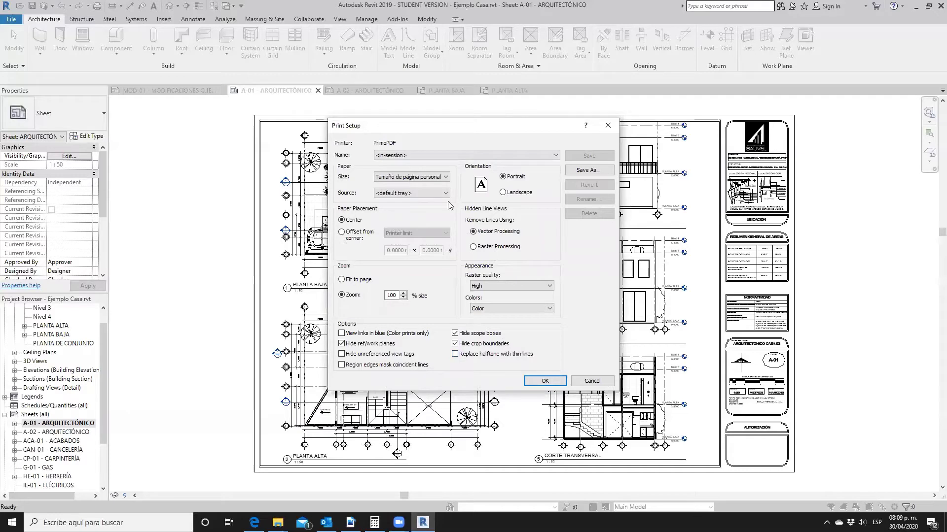
pyautogui.click(503, 193)
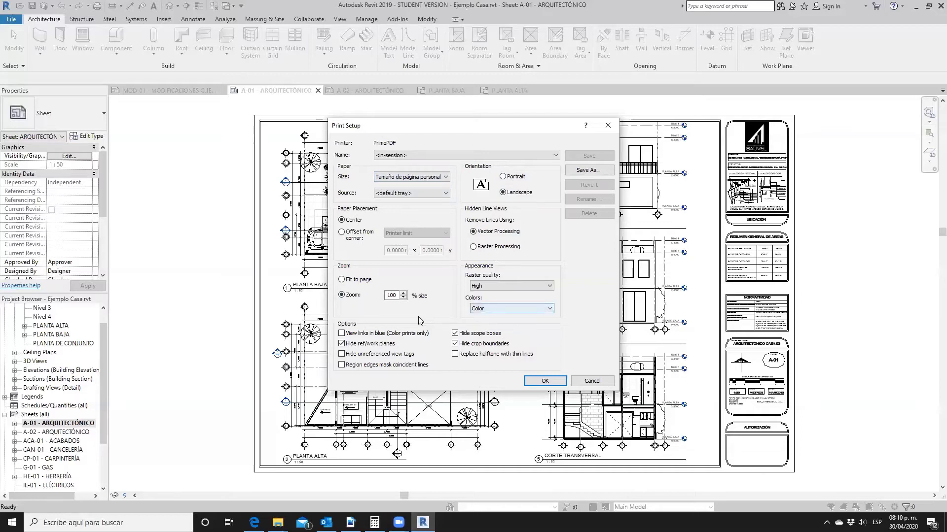
pyautogui.click(342, 279)
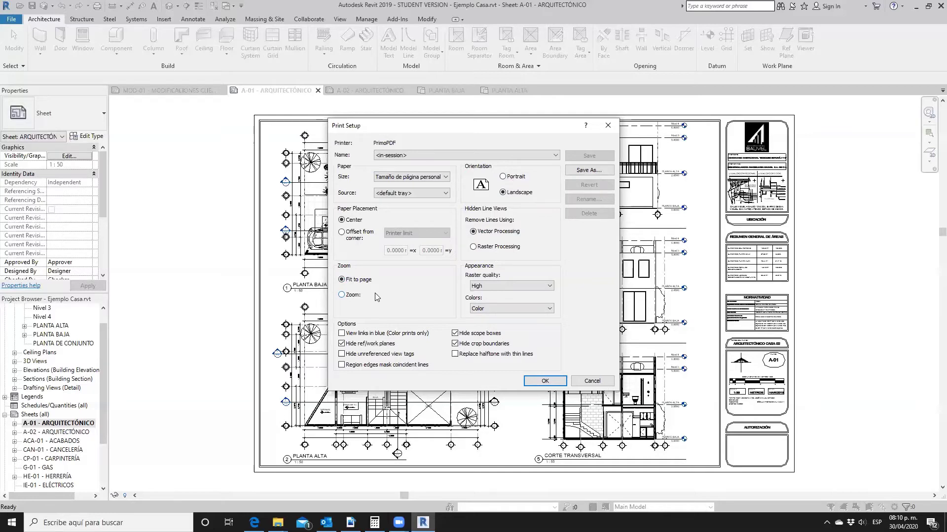
pyautogui.click(341, 295)
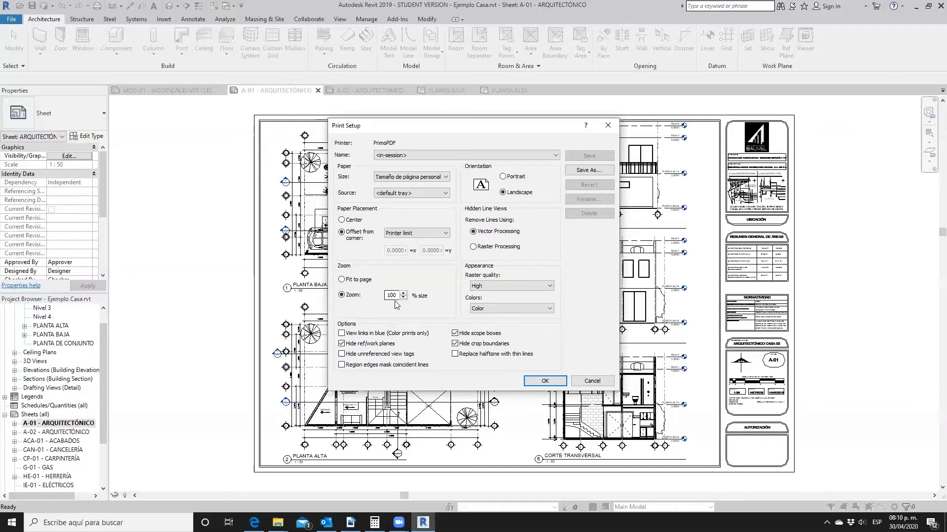
pyautogui.click(341, 220)
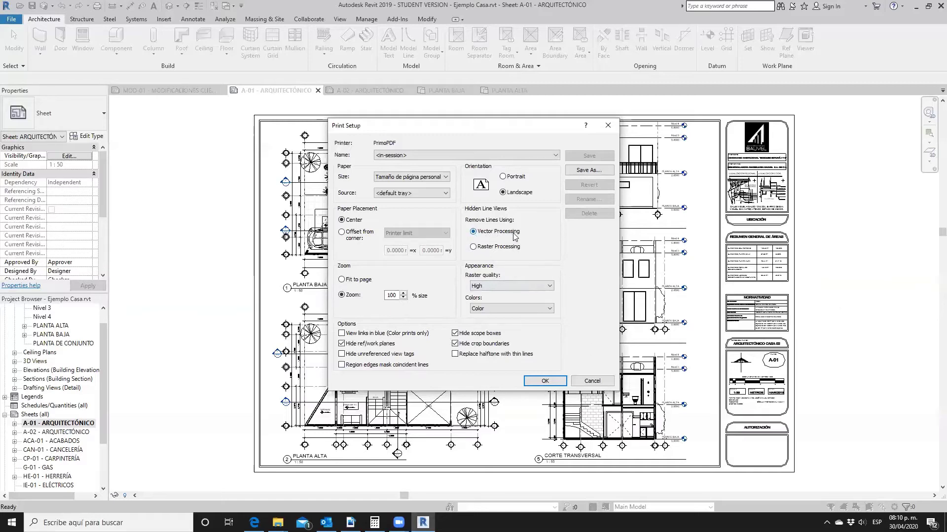
pyautogui.click(476, 248)
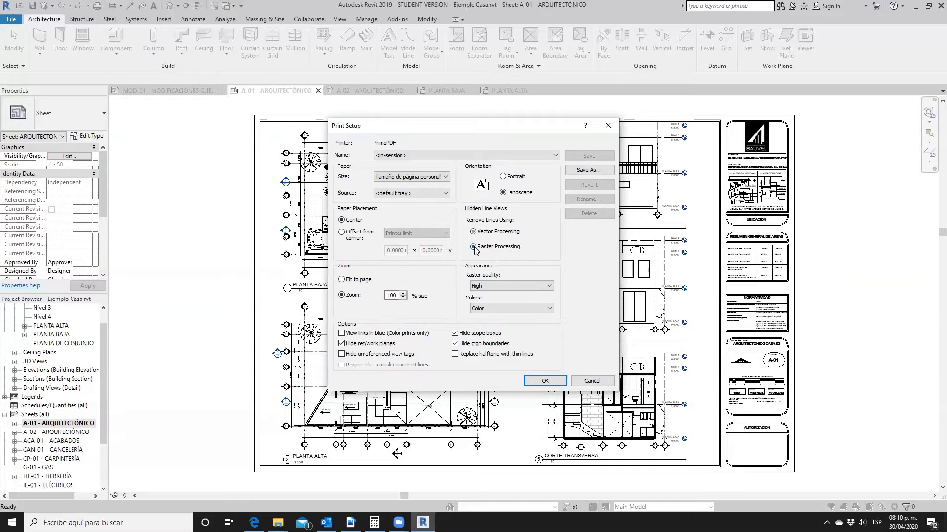
pyautogui.click(474, 232)
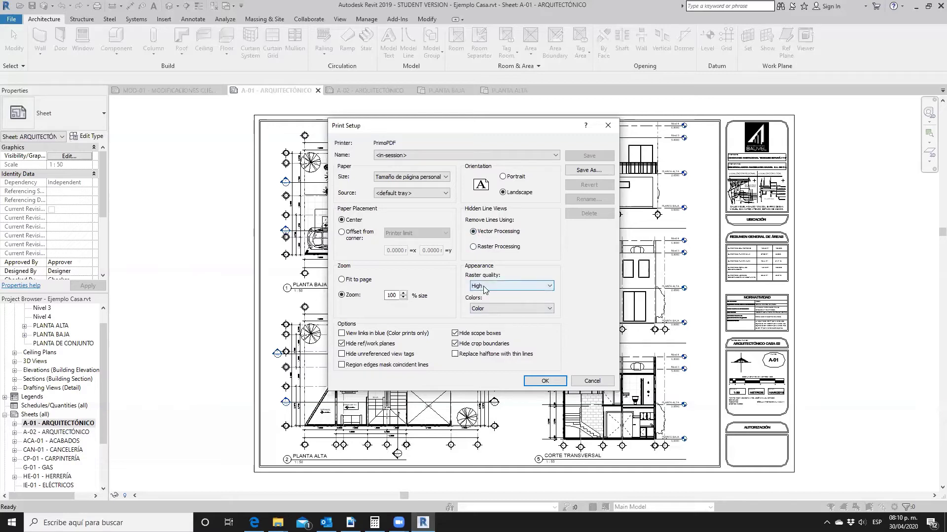
pyautogui.click(547, 383)
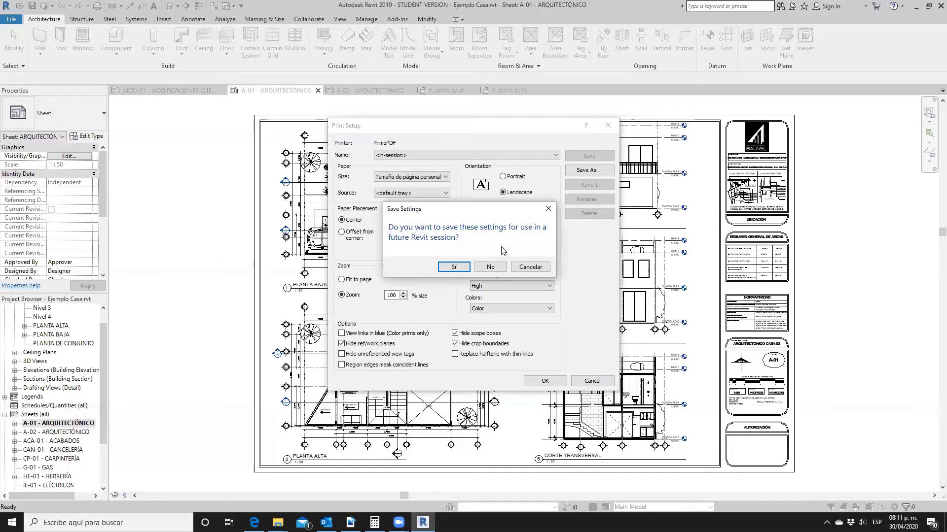
# - Answer the Save Settings prompt, set the range to Current window, and preview sheet A-01
pyautogui.click(502, 268)
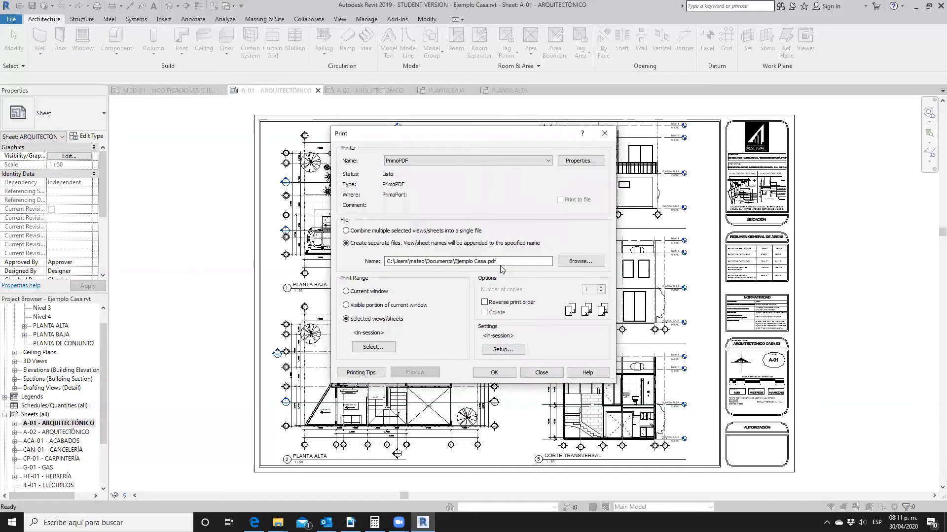
pyautogui.click(346, 292)
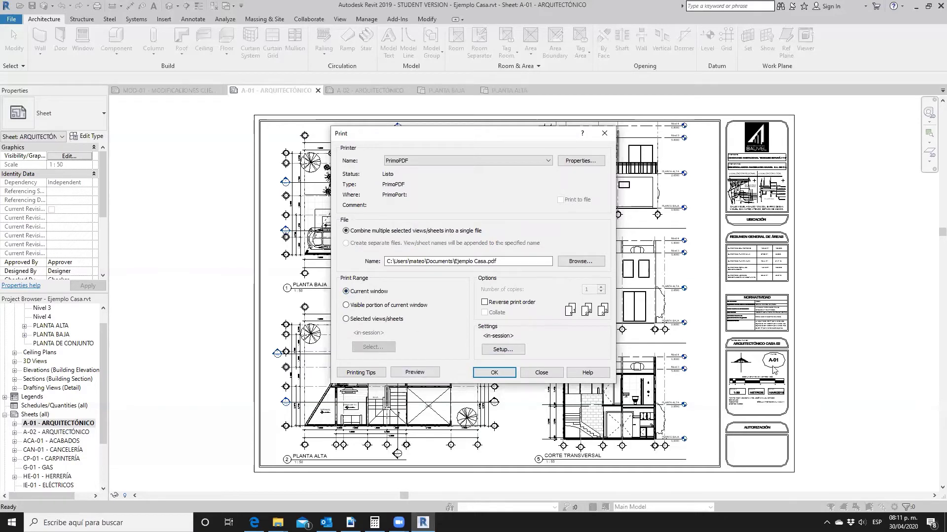
pyautogui.click(420, 375)
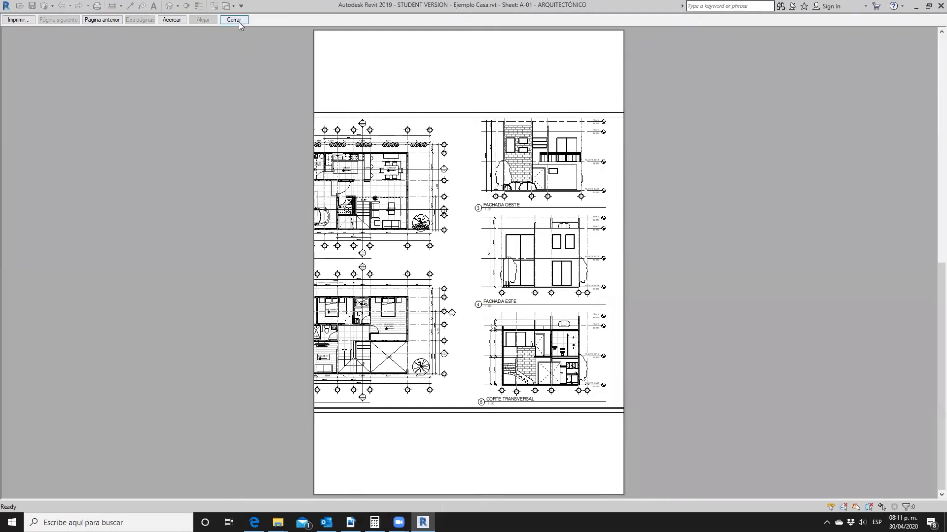
# - Switch the page setup to Portrait without saving the settings, then preview the sheet again
pyautogui.click(19, 20)
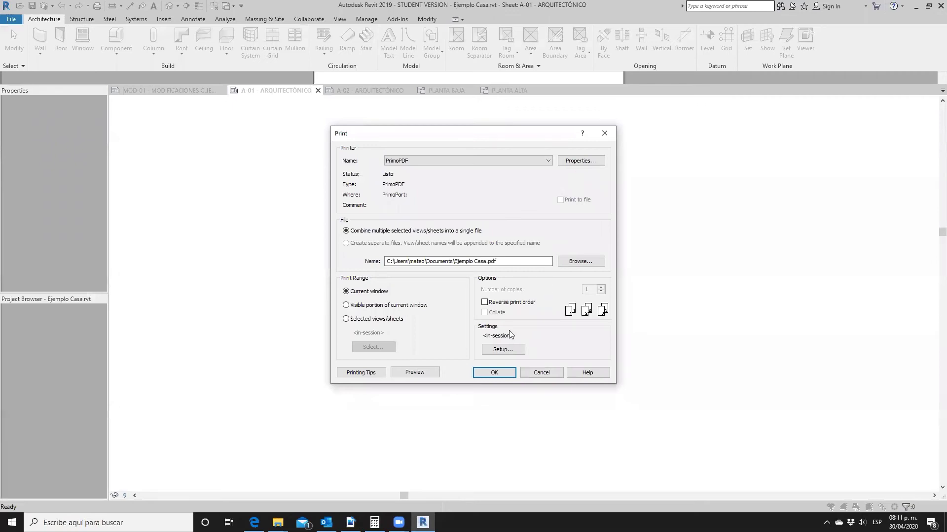
pyautogui.click(505, 350)
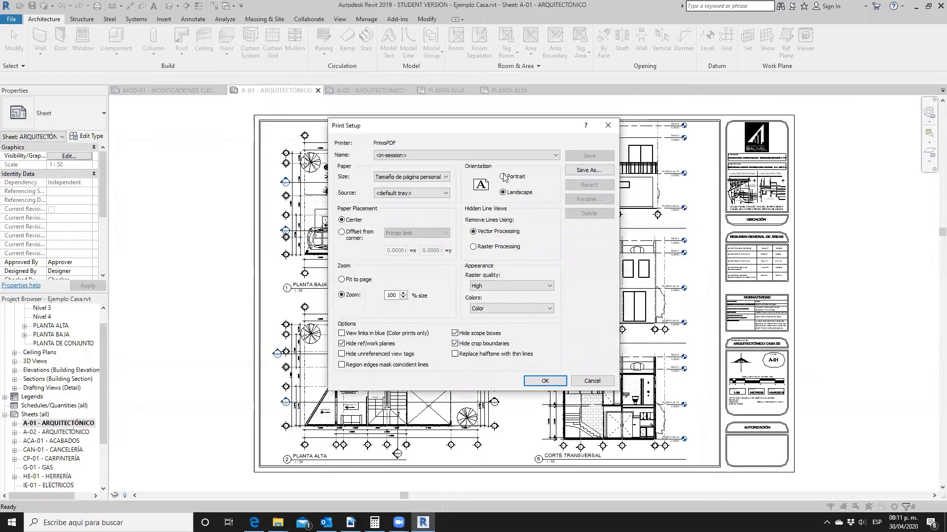
pyautogui.click(503, 177)
pyautogui.click(544, 386)
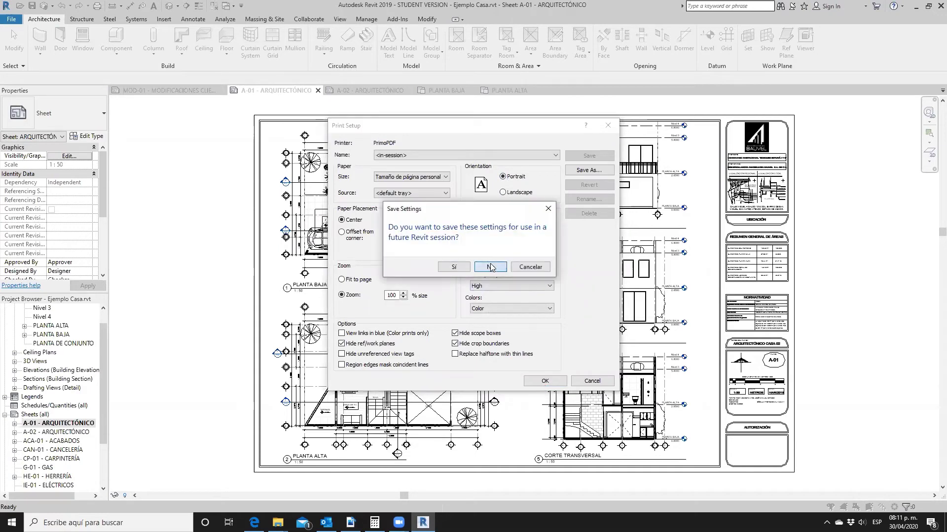
pyautogui.click(490, 266)
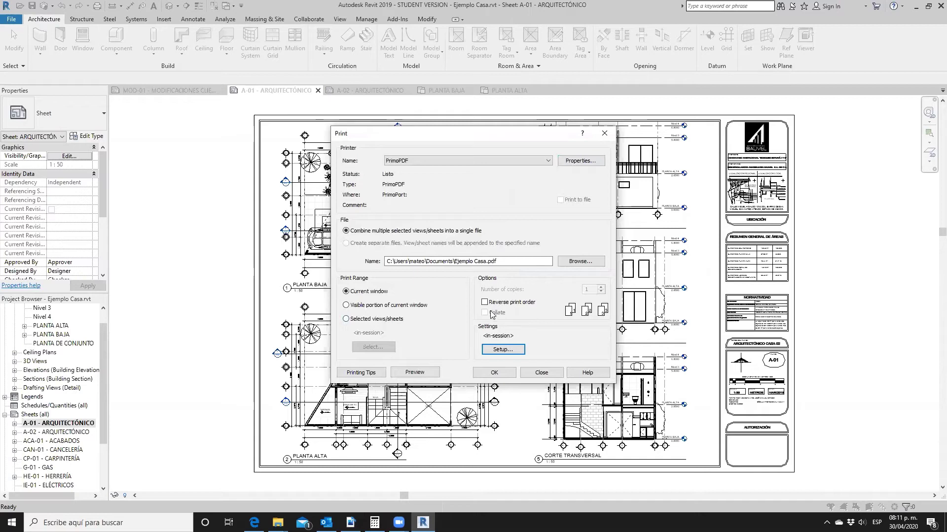
pyautogui.click(423, 373)
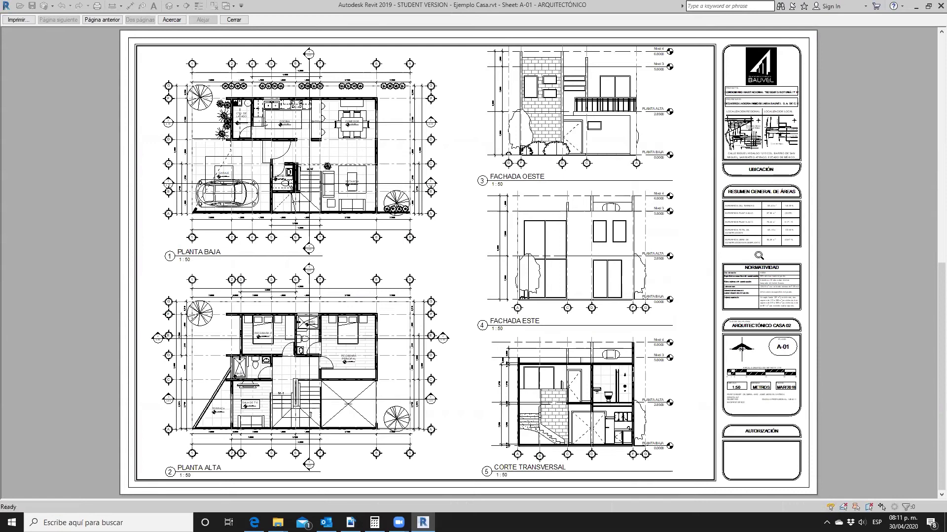
pyautogui.click(19, 20)
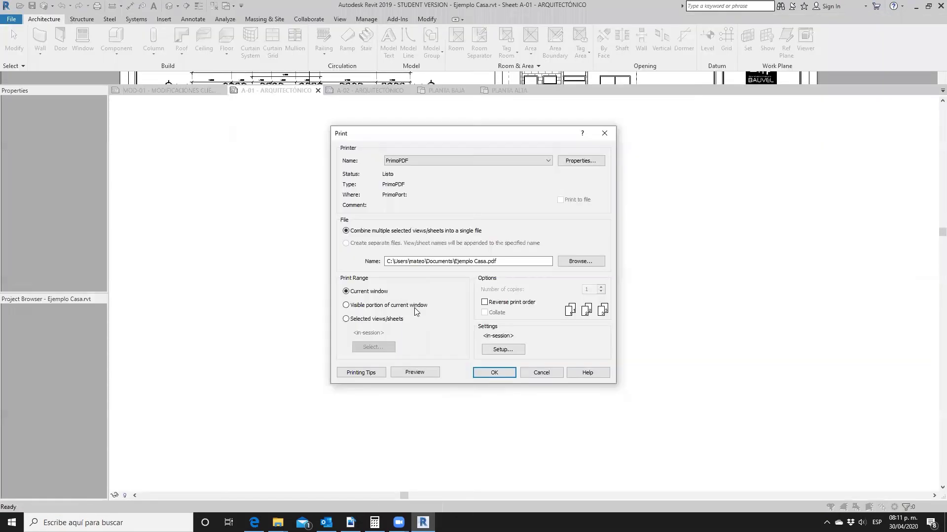
# - Print sheet A-01 to PrimoPDF and dismiss the invalid-character file name warning
pyautogui.click(488, 373)
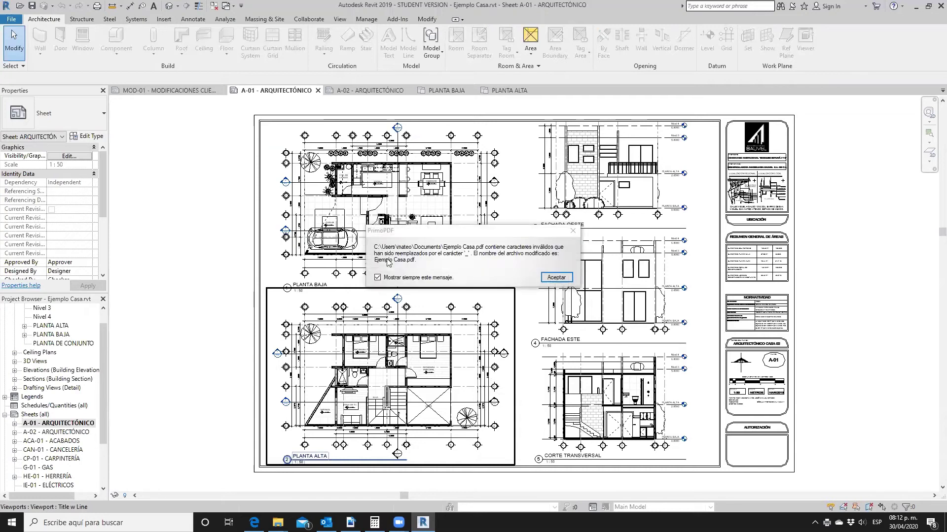
pyautogui.click(551, 279)
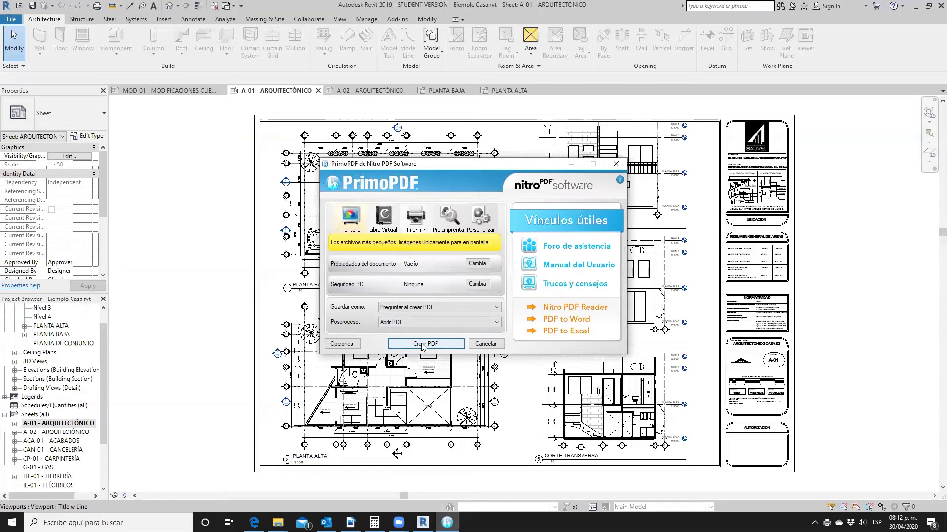
# - Save sheet A-01 as Ejemplo Casa.pdf on the Escritorio (desktop) through PrimoPDF
pyautogui.press('Return')
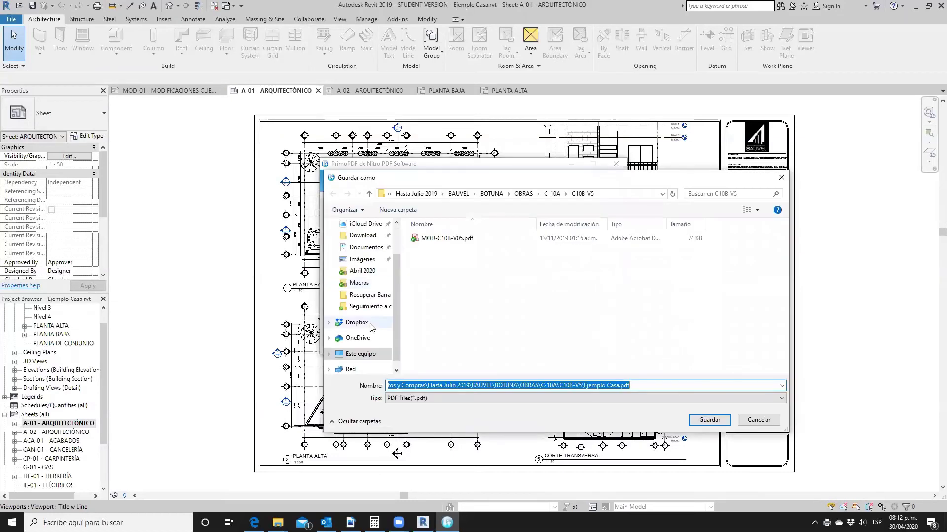
pyautogui.click(361, 243)
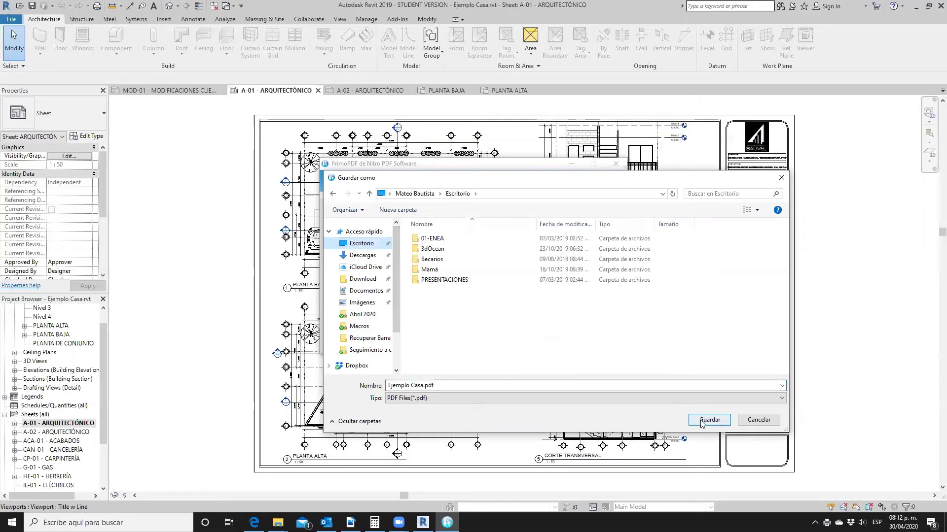
pyautogui.click(703, 422)
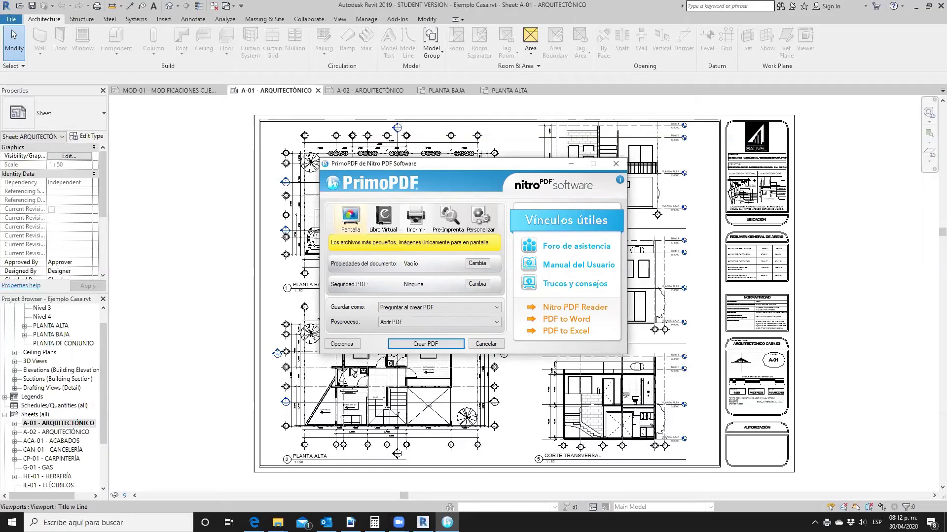
pyautogui.click(390, 341)
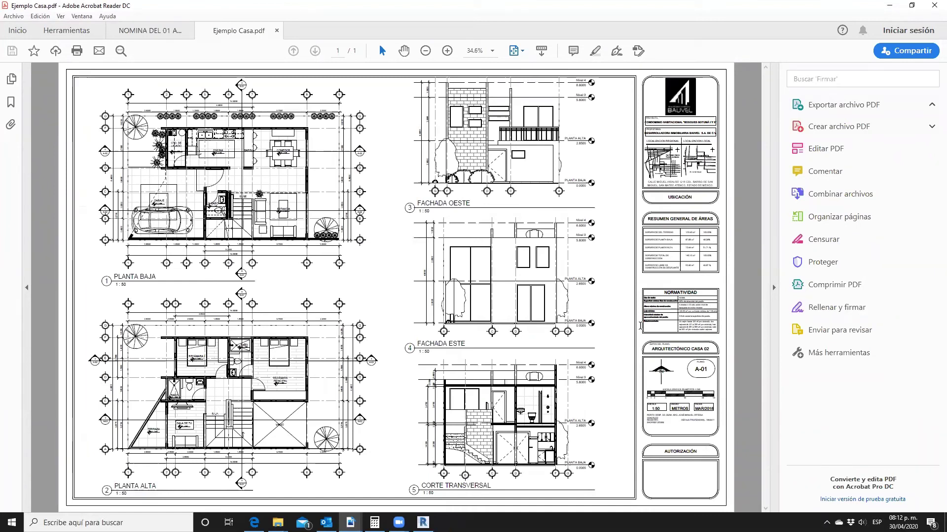
# - Leave the Acrobat Reader PDF and return to sheet A-01 in Revit
pyautogui.click(423, 522)
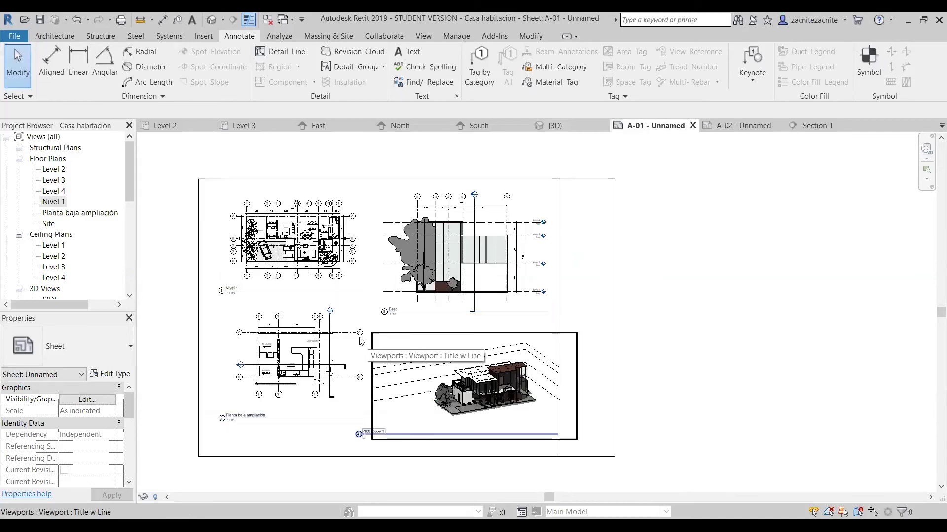
# - Preview sheet A-01 for PrimoPDF with setup unchanged, dismissing the shaded-views raster warning
pyautogui.click(14, 36)
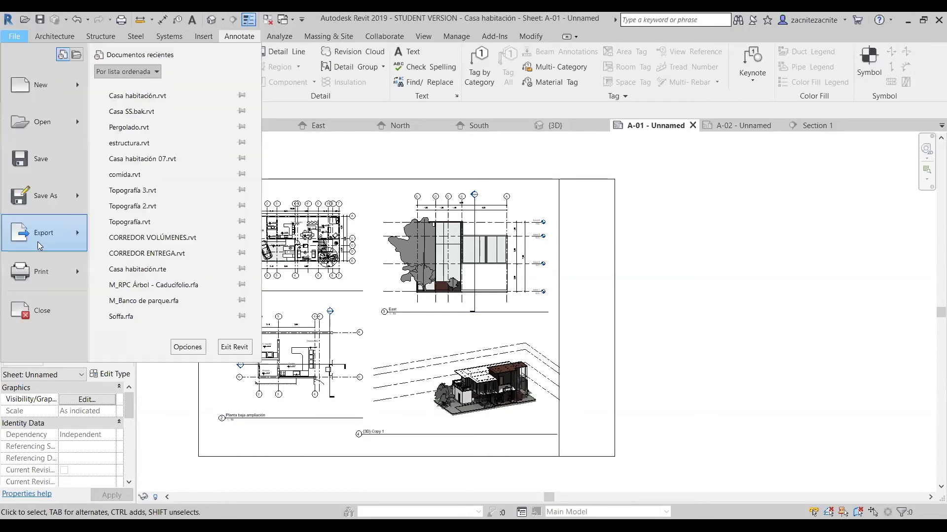
pyautogui.click(39, 273)
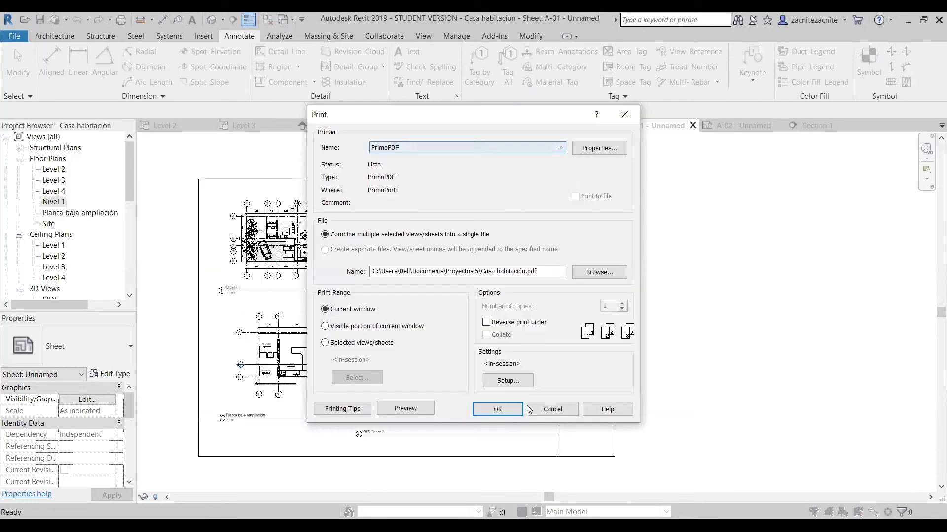
pyautogui.click(508, 380)
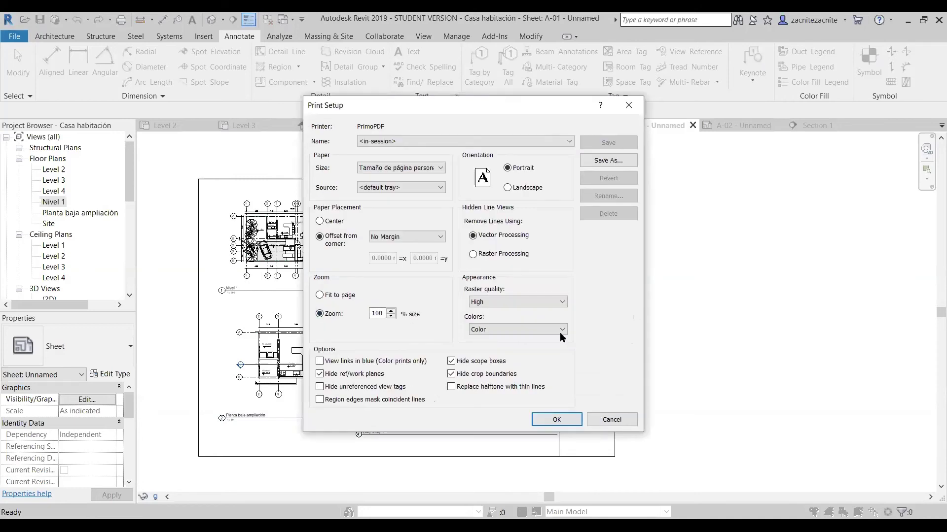
pyautogui.click(557, 419)
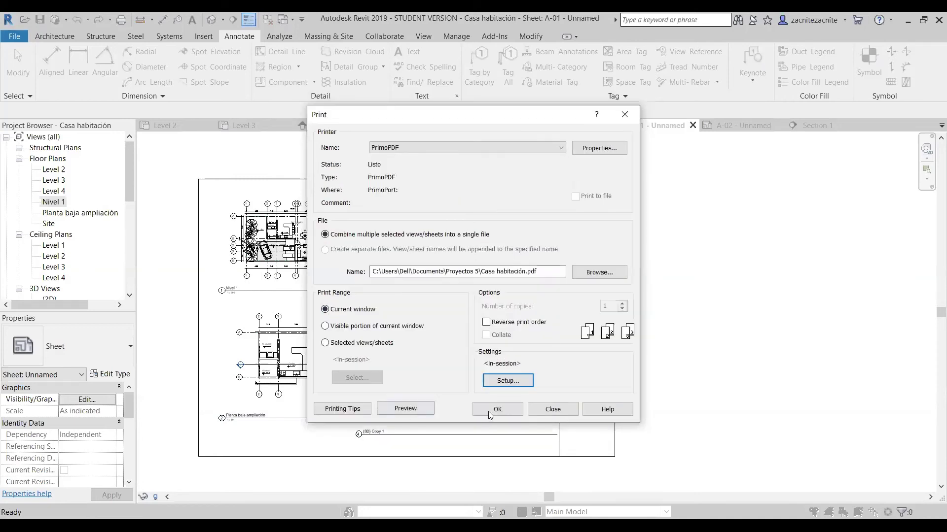
pyautogui.click(406, 408)
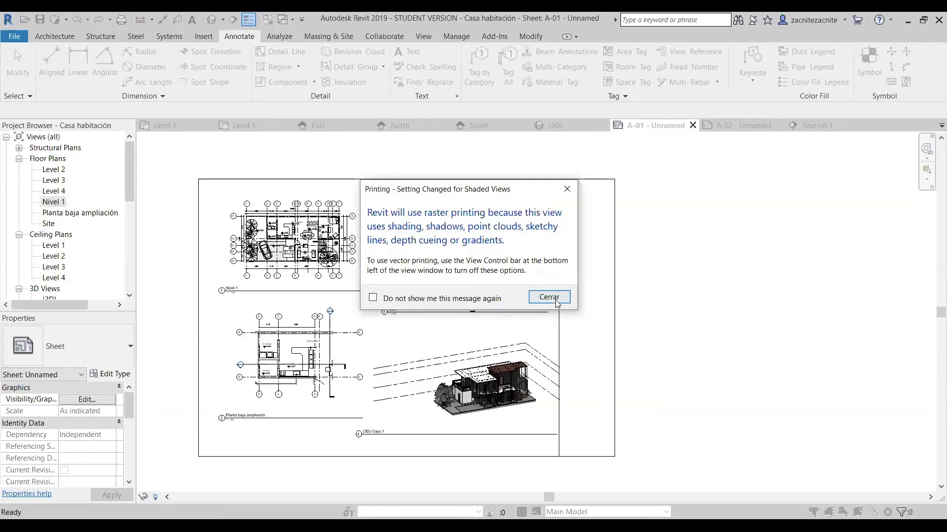
pyautogui.click(556, 301)
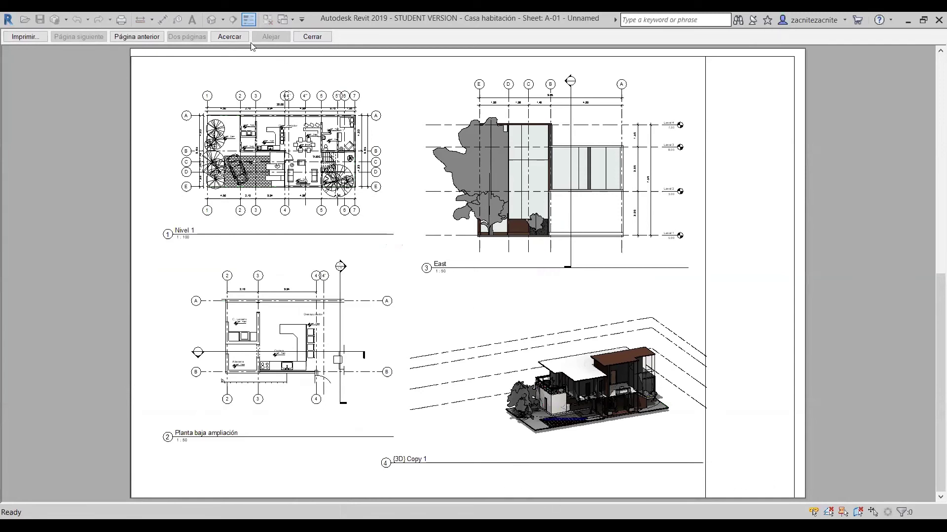
# - Go from the A-01 print preview back to the Print Setup options
pyautogui.click(22, 37)
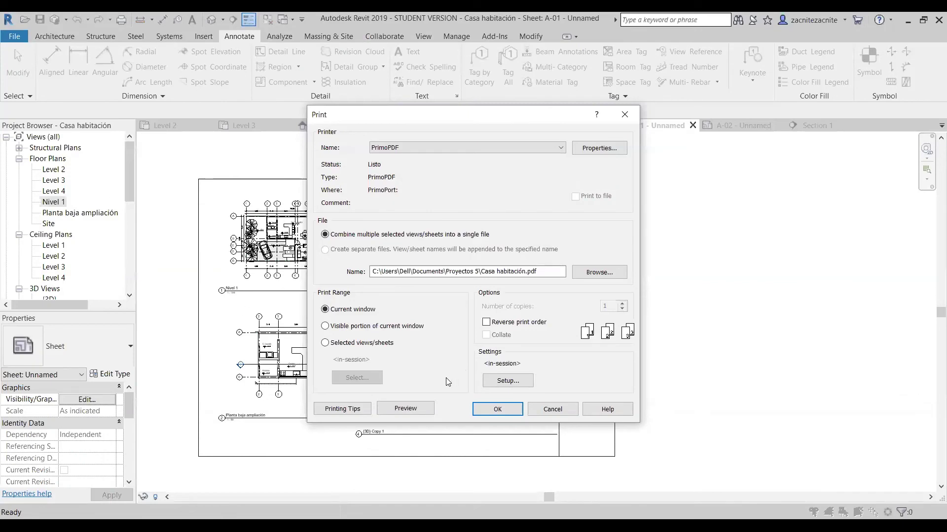
pyautogui.click(519, 380)
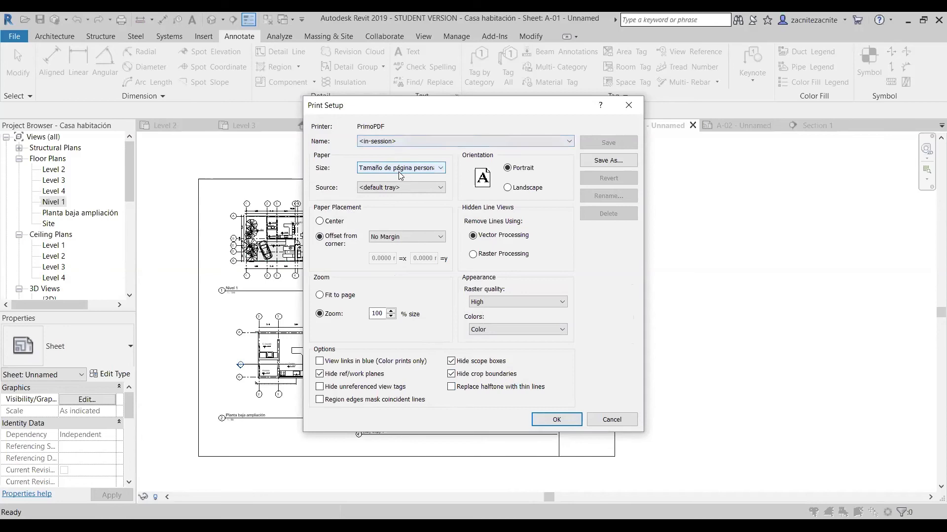
# - Set paper placement to Center, save the settings without a new name, and preview
pyautogui.click(319, 221)
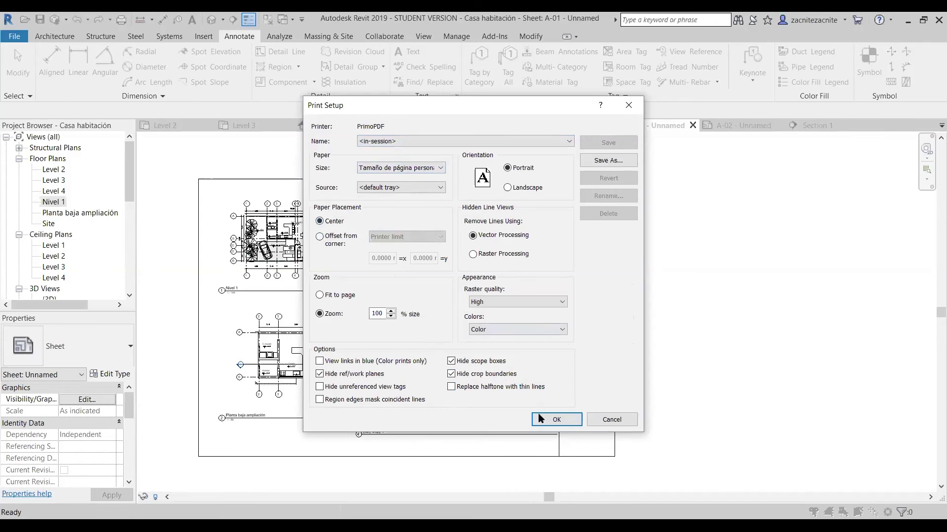
pyautogui.click(556, 420)
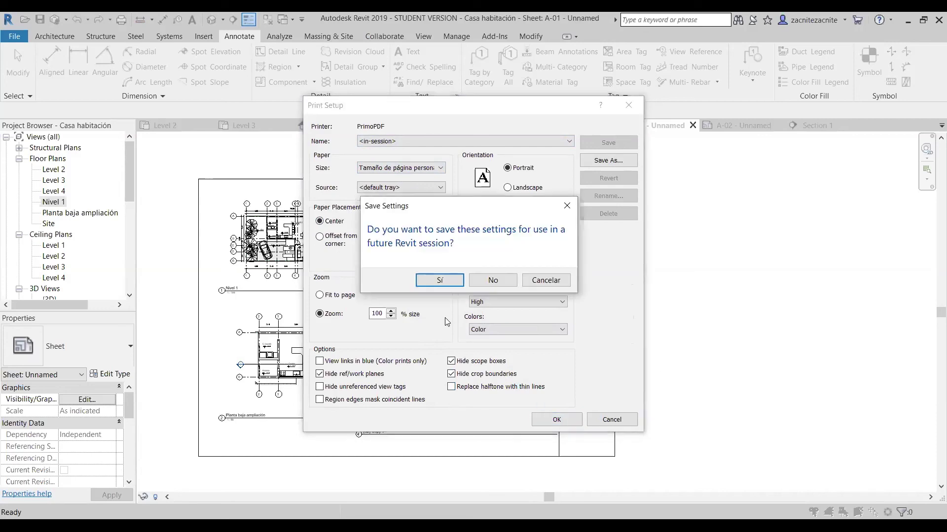
pyautogui.click(447, 285)
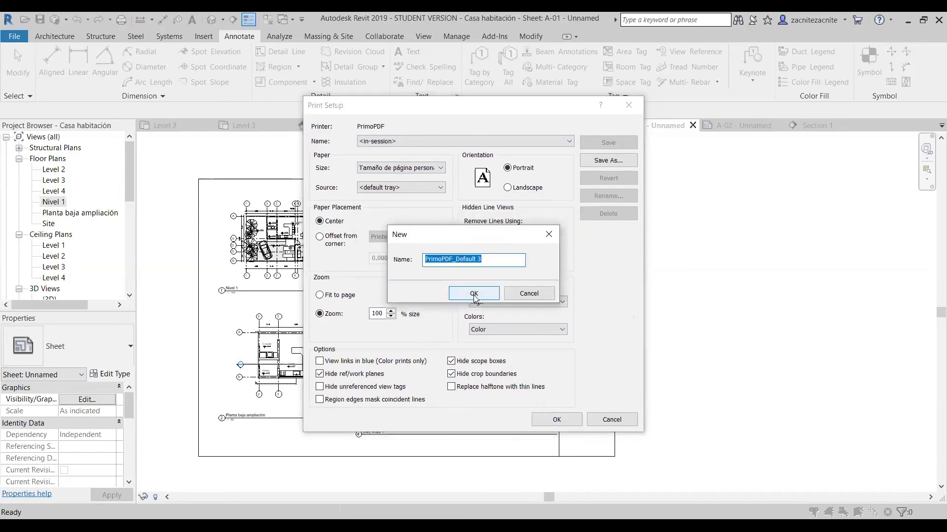
pyautogui.click(529, 293)
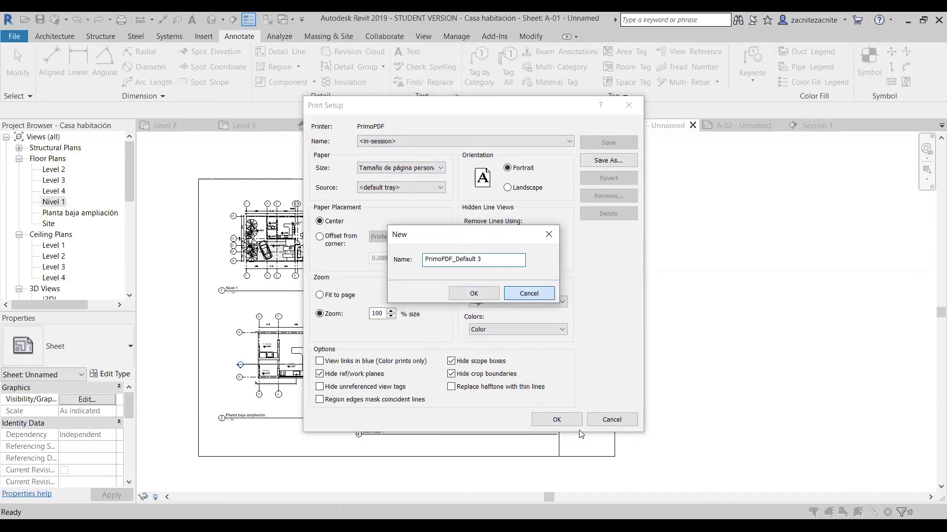
pyautogui.press('Return')
pyautogui.click(405, 408)
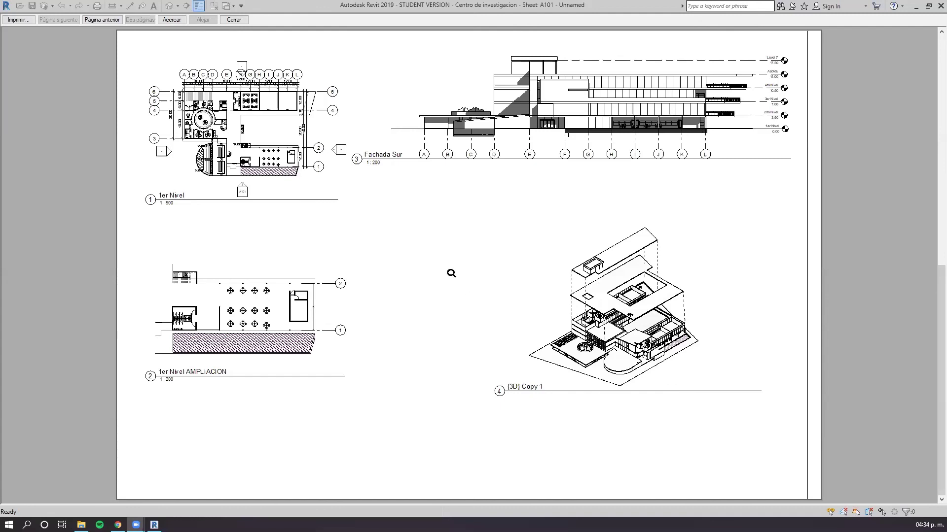
# - Close the preview, then select the 1er Nivel AMPLIACION and Fachada Sur viewports and zoom in
pyautogui.click(245, 19)
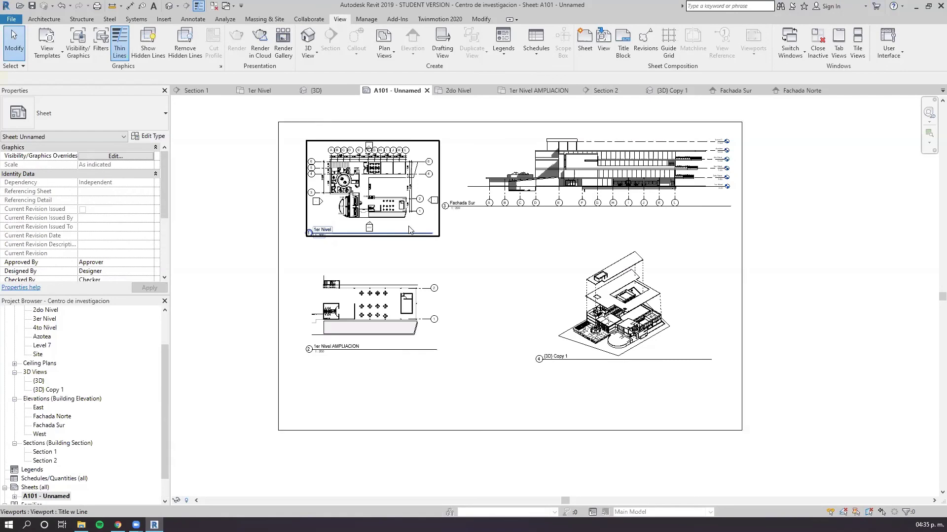
pyautogui.click(408, 229)
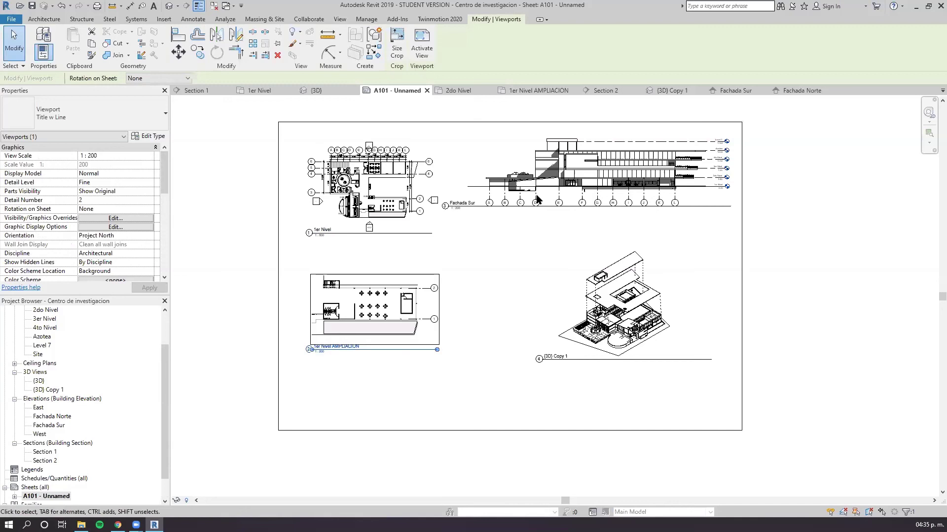
pyautogui.click(537, 196)
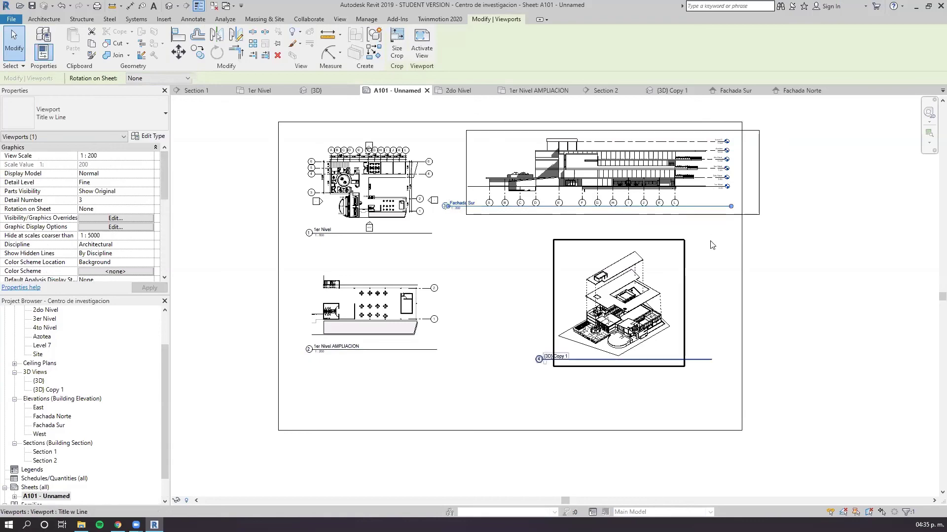
pyautogui.scroll(1, 740, 210)
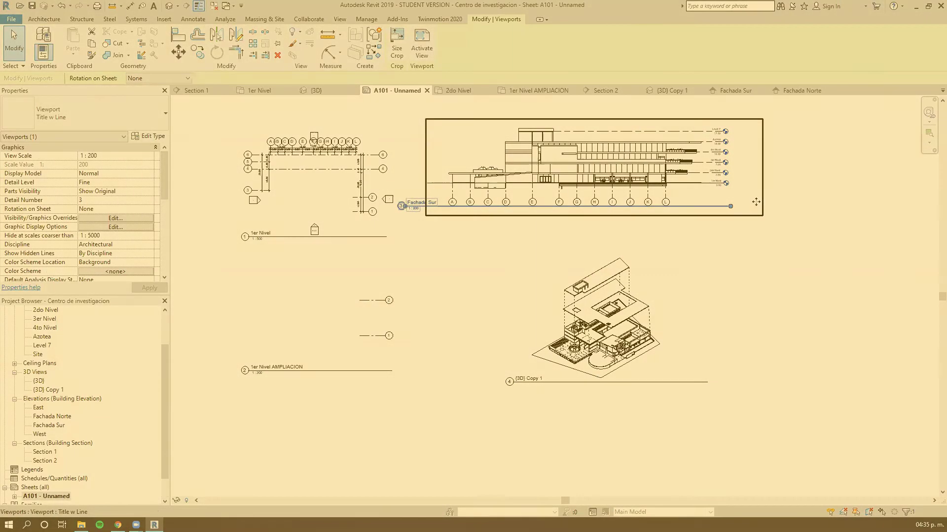